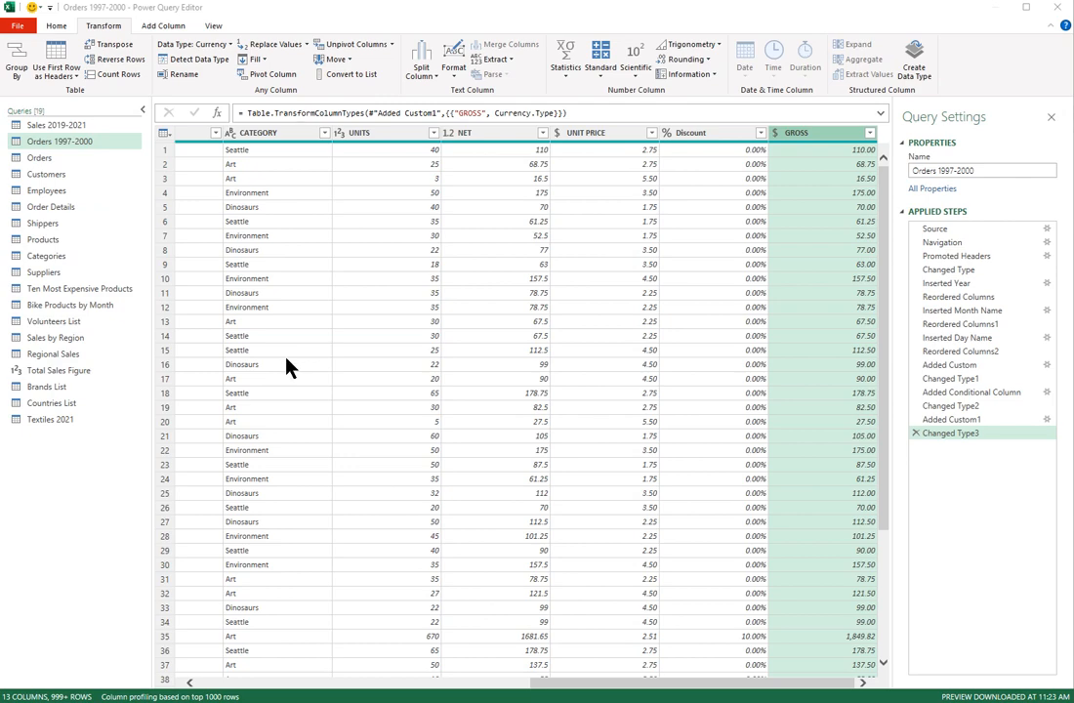
- Duplicate the Employees query and rename the copy Employees Data
click(57, 196)
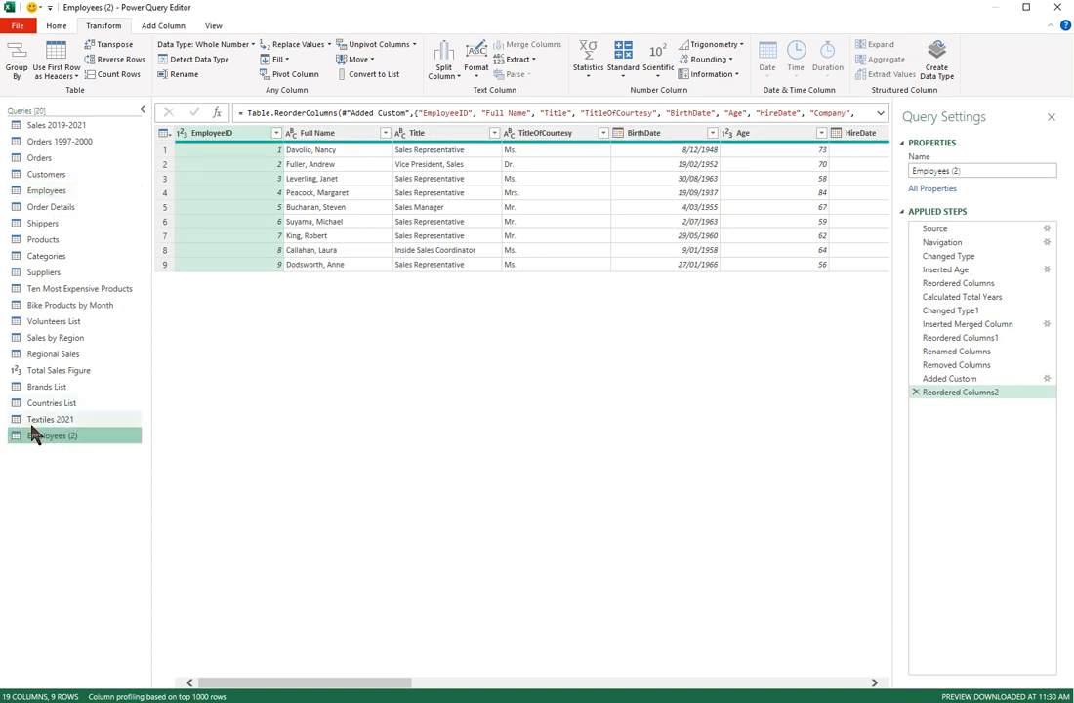
key(F2)
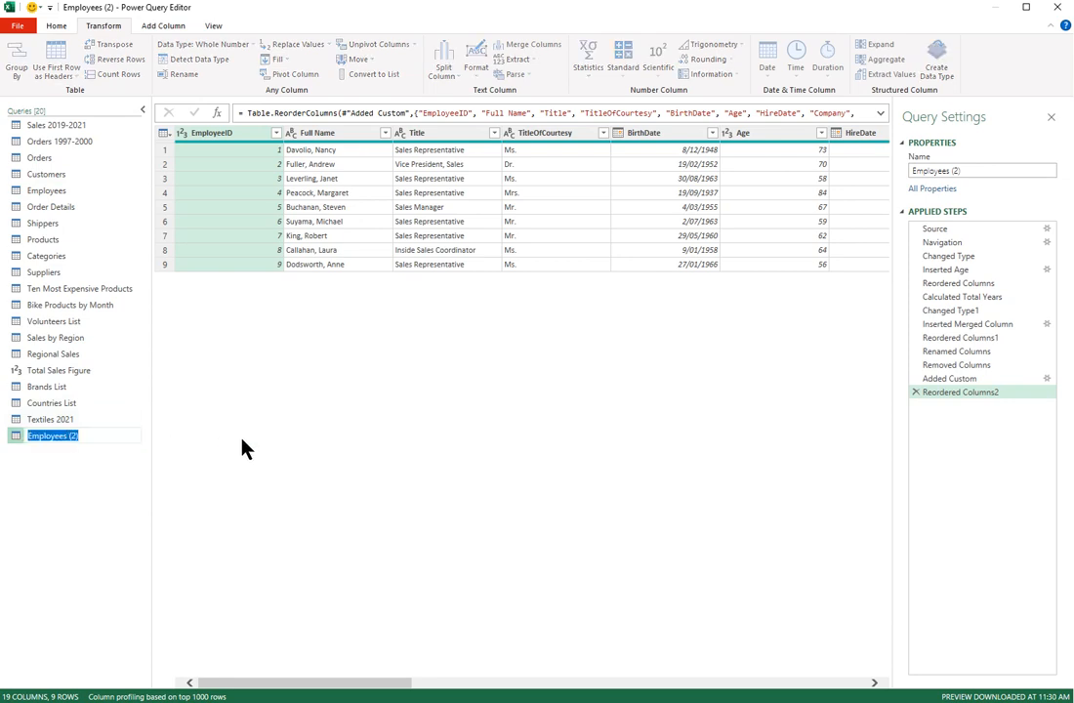
key(End)
key(BackSpace)
key(BackSpace)
key(BackSpace)
key(BackSpace)
text(Data)
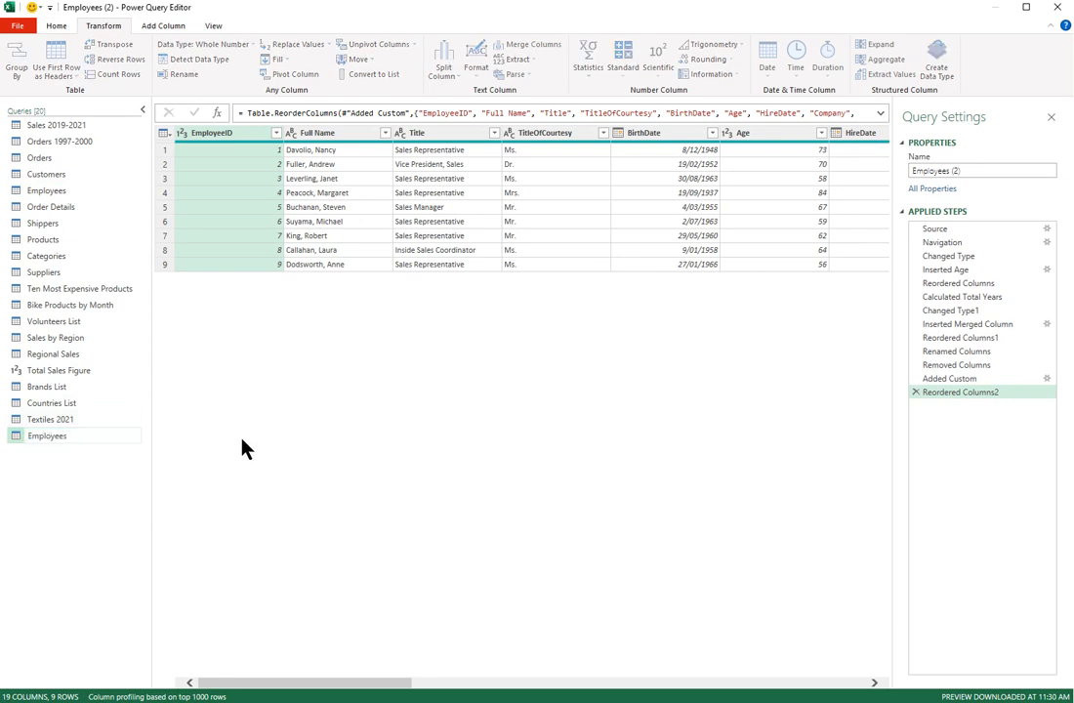
key(Return)
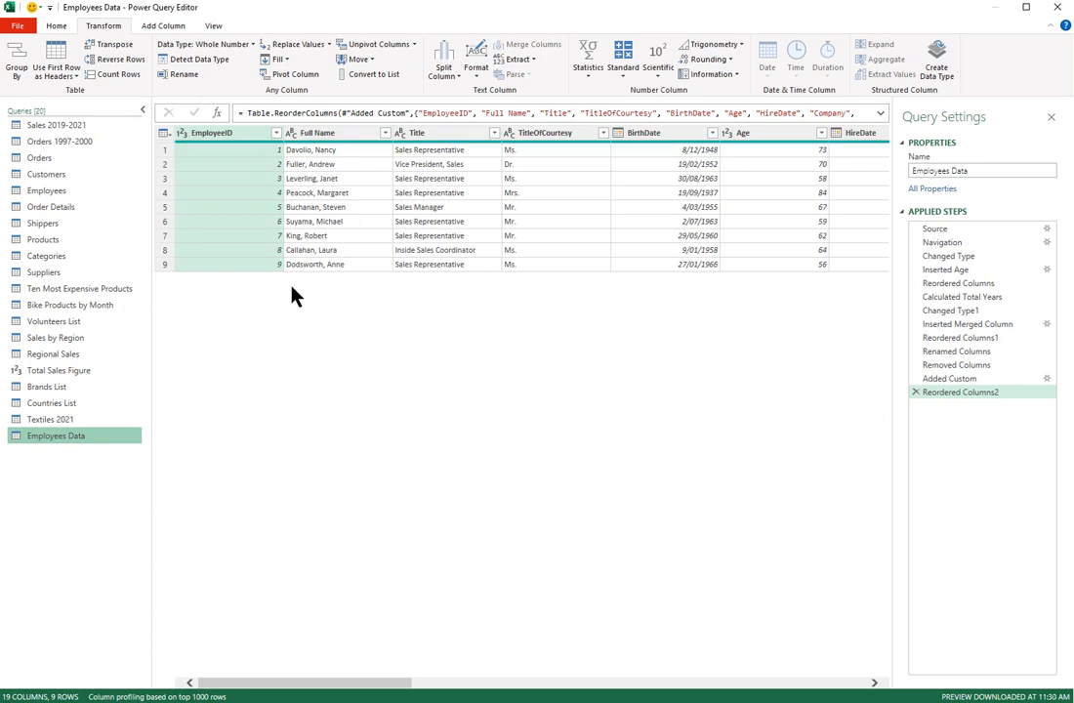
- Place the TitleOfCourtesy column before Full Name and merge the two into one column named ContactName, separated by a space
drag(564, 144, 322, 144)
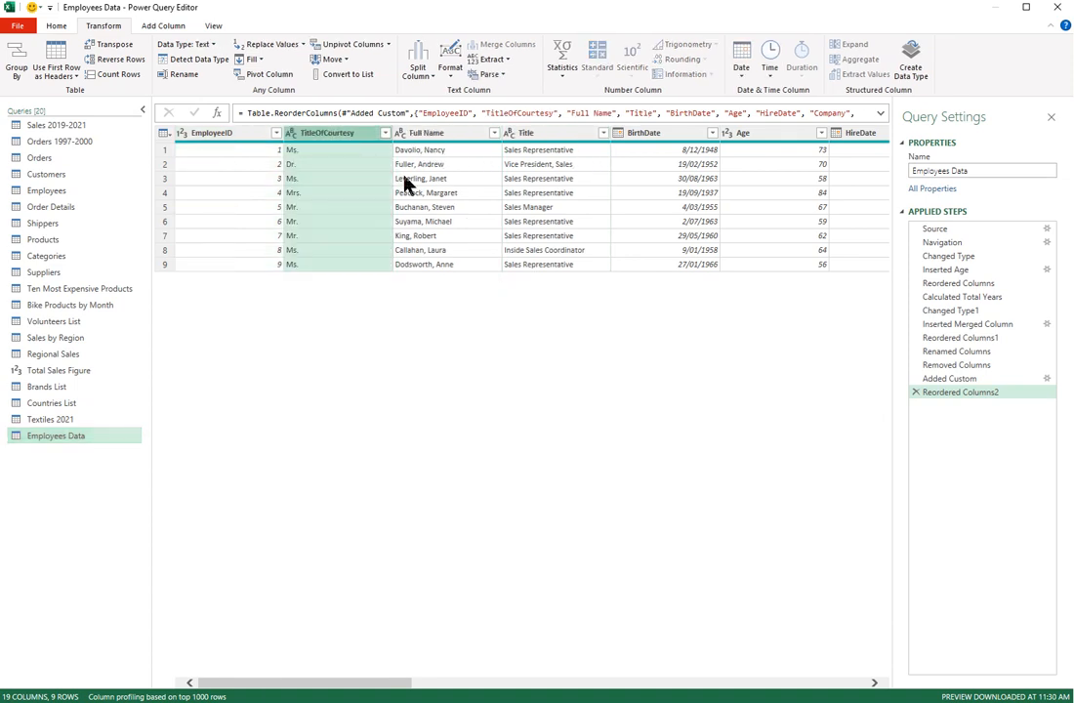
click(444, 142)
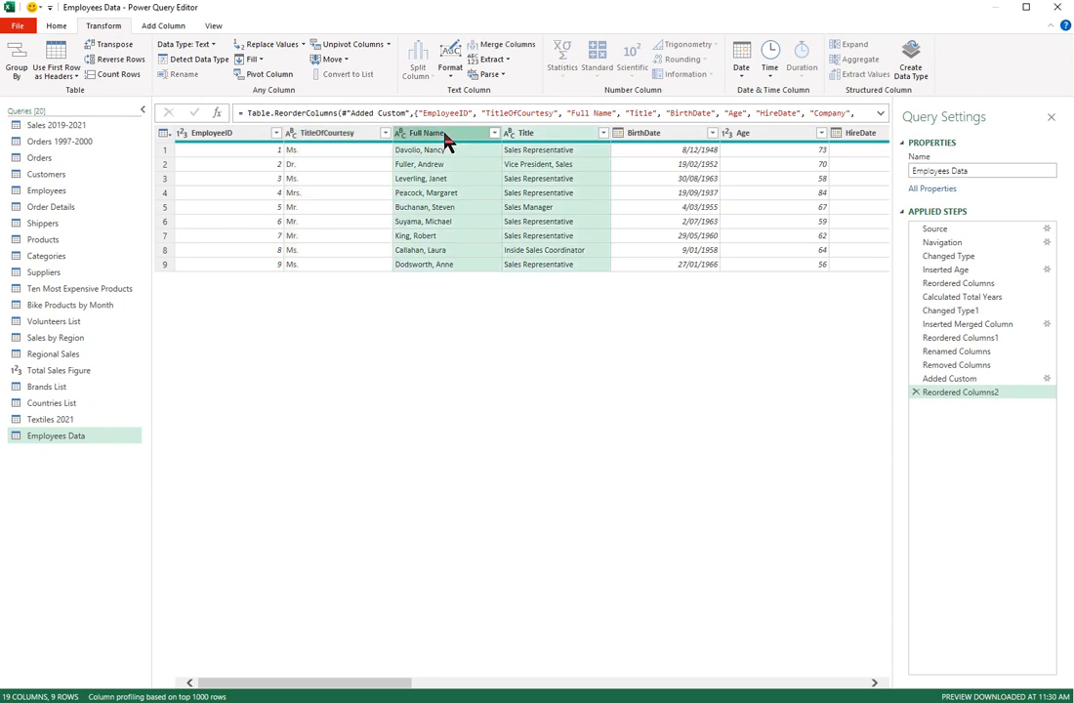
click(362, 140)
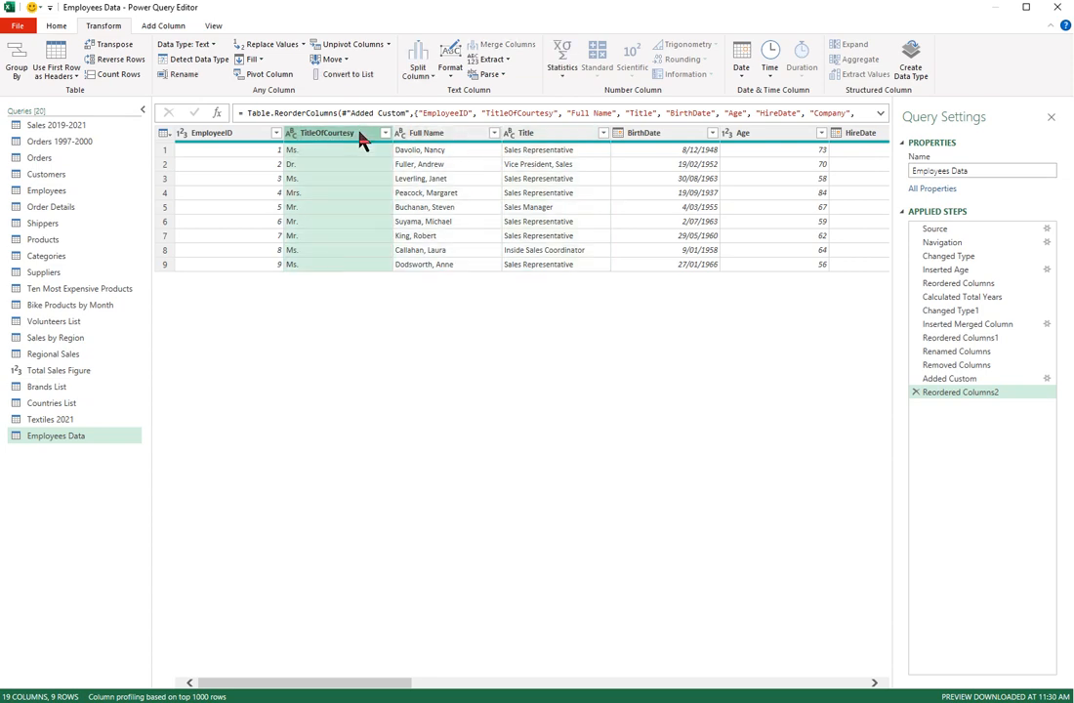
ctrl+click(453, 142)
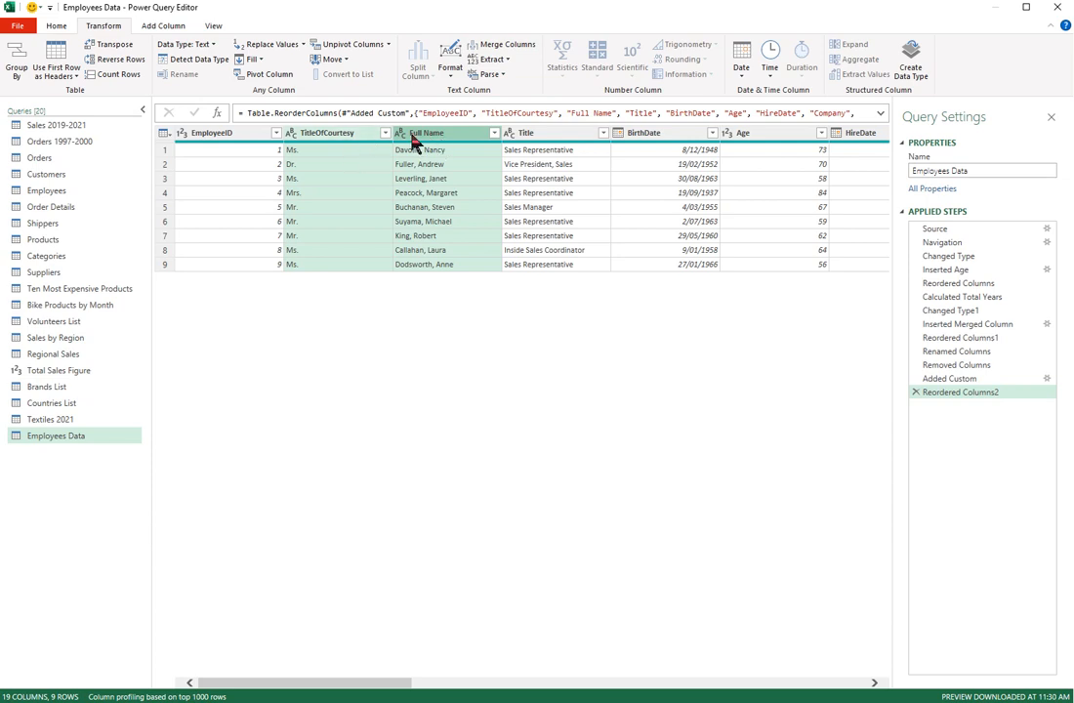
click(166, 27)
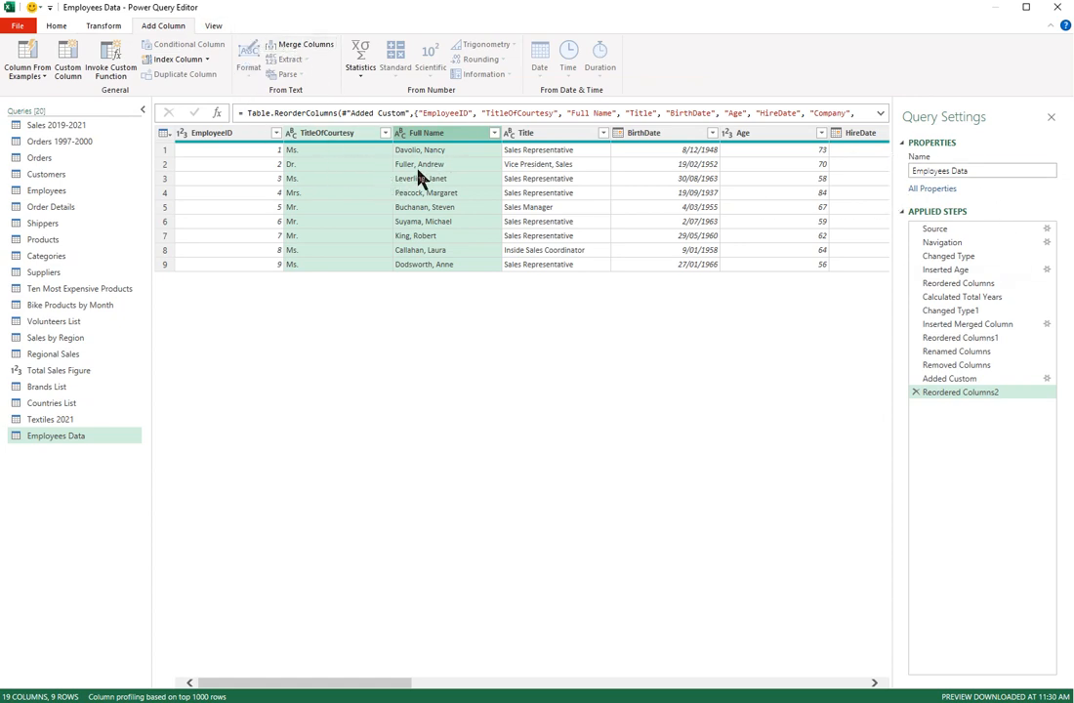
click(103, 26)
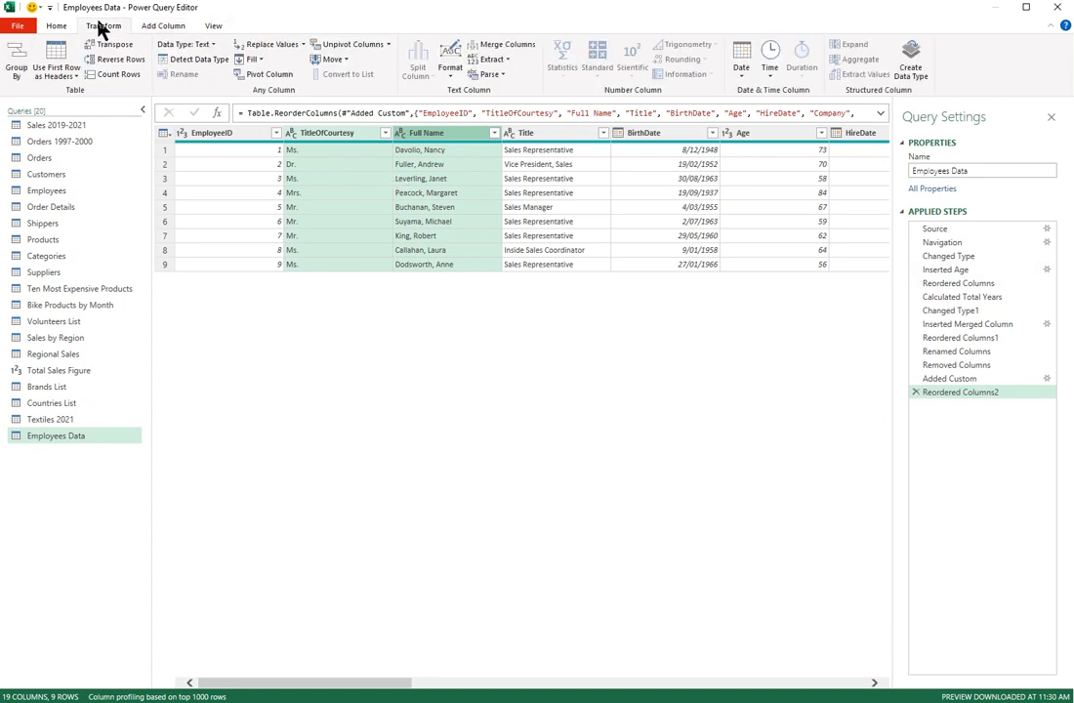
click(510, 46)
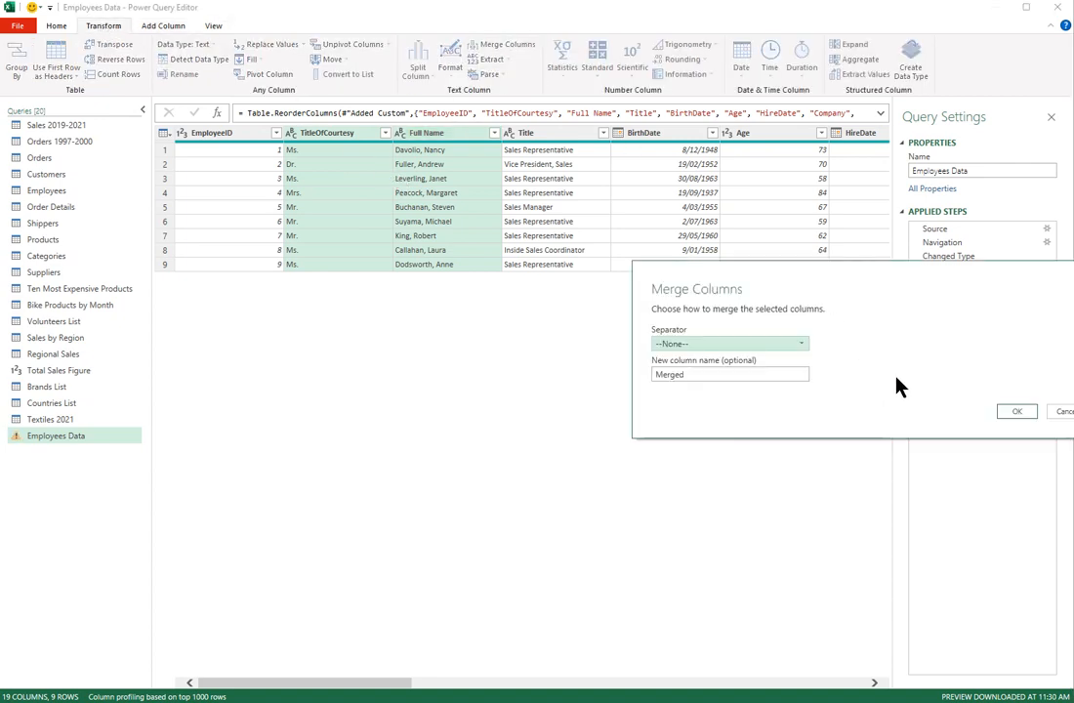
drag(832, 280, 547, 327)
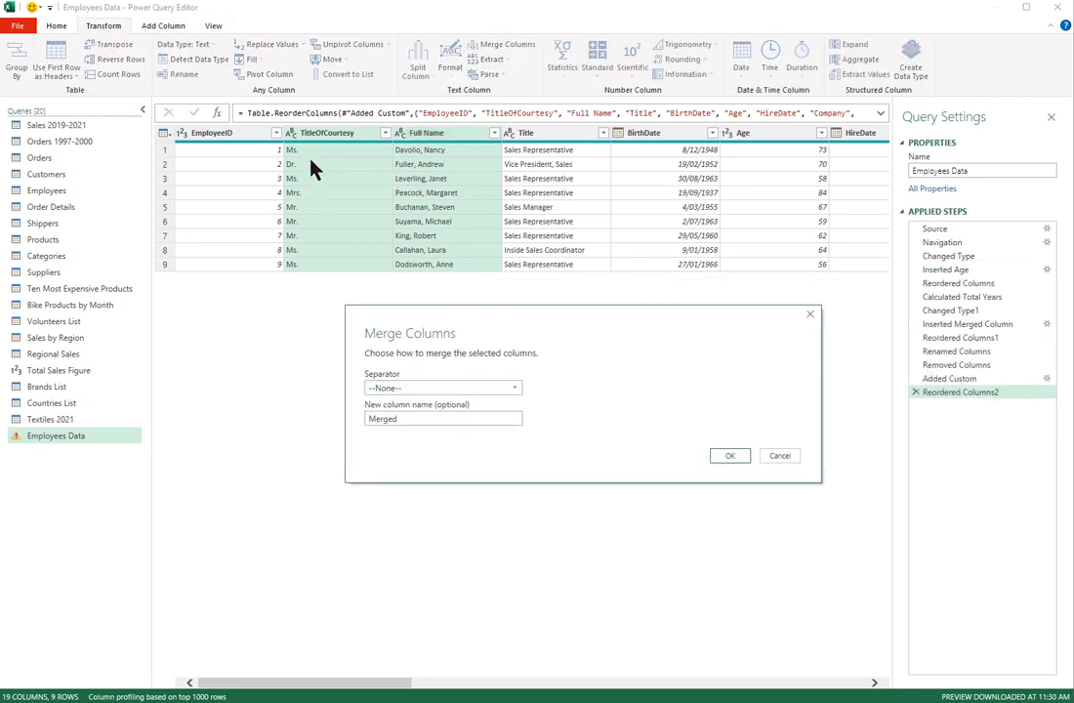
click(517, 389)
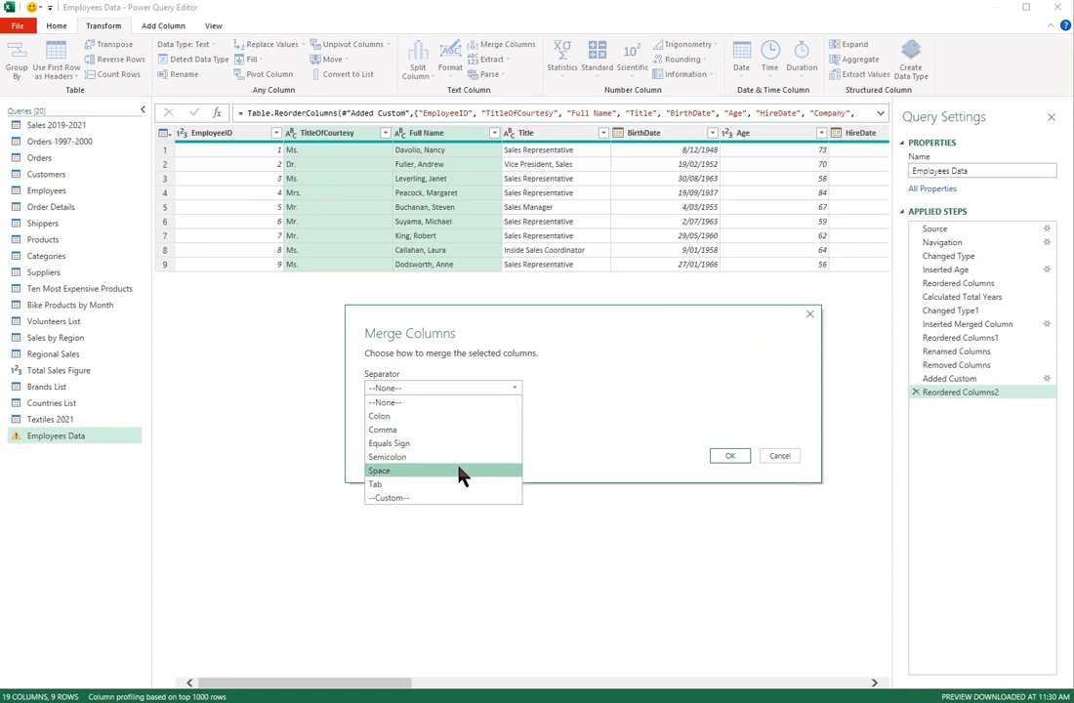
click(461, 473)
double_click(412, 419)
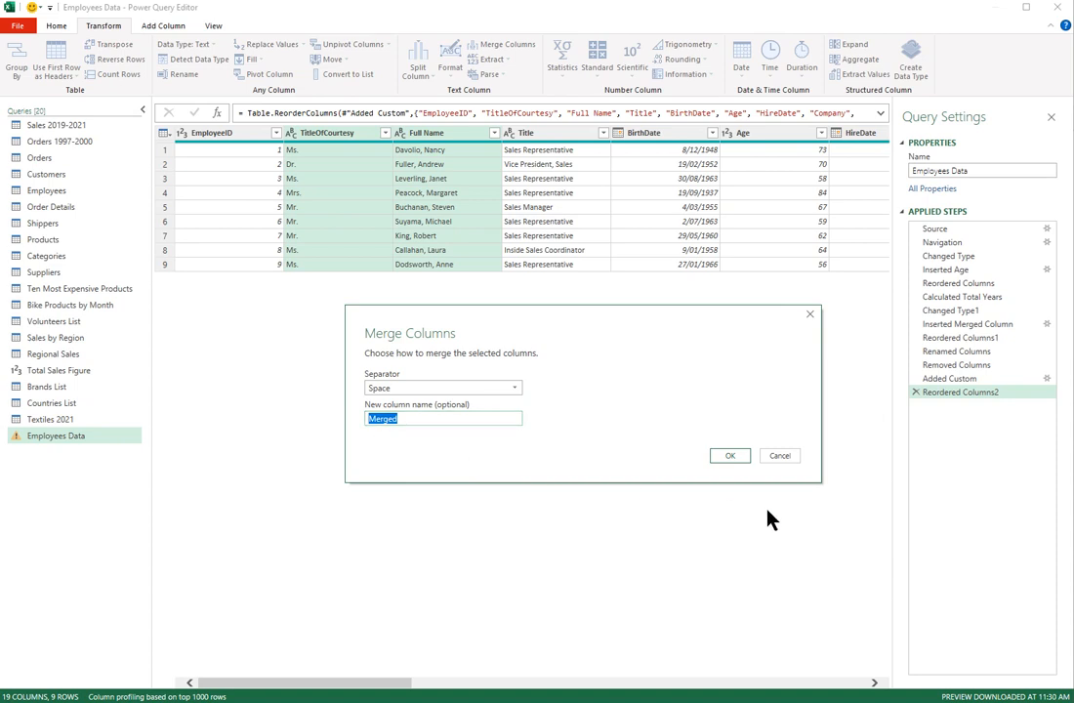
text(ContactName)
click(733, 458)
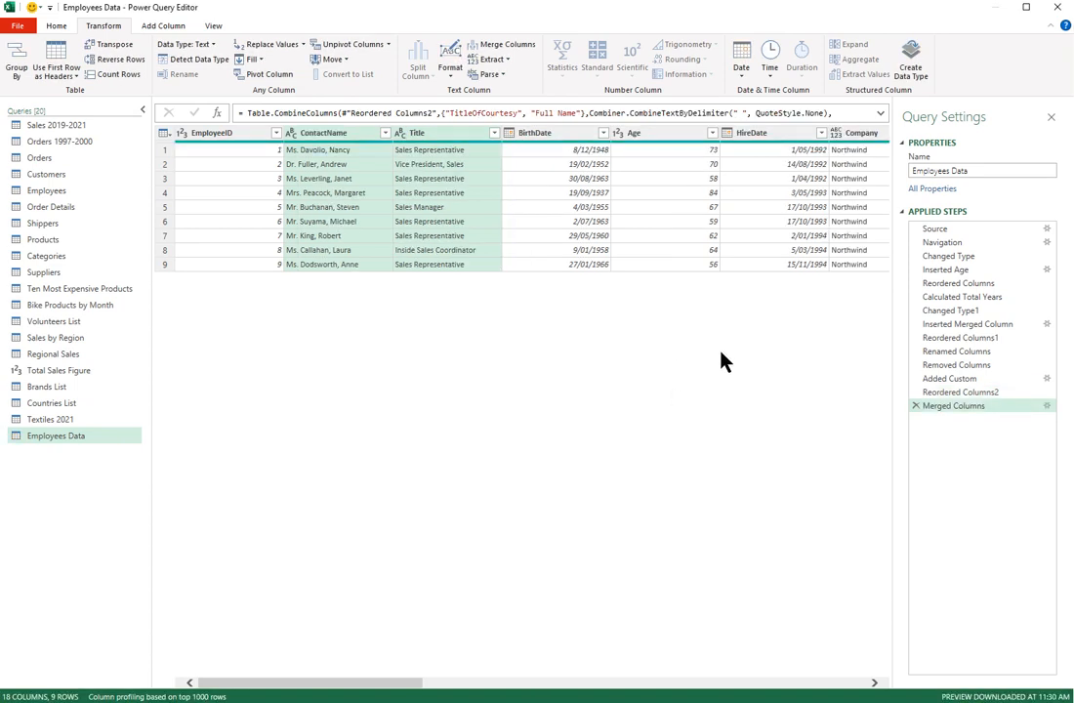
click(342, 151)
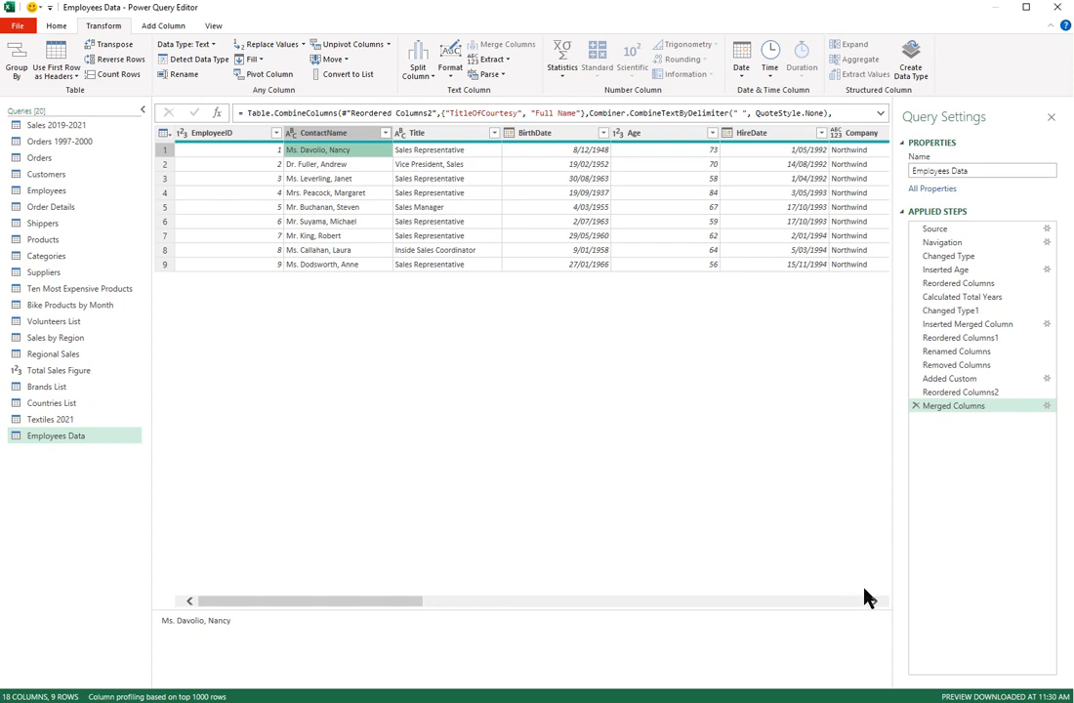
- Merge the HomePhone and Extension columns with the custom separator " Ext " into a column named Phone Including Ext
drag(873, 601, 873, 604)
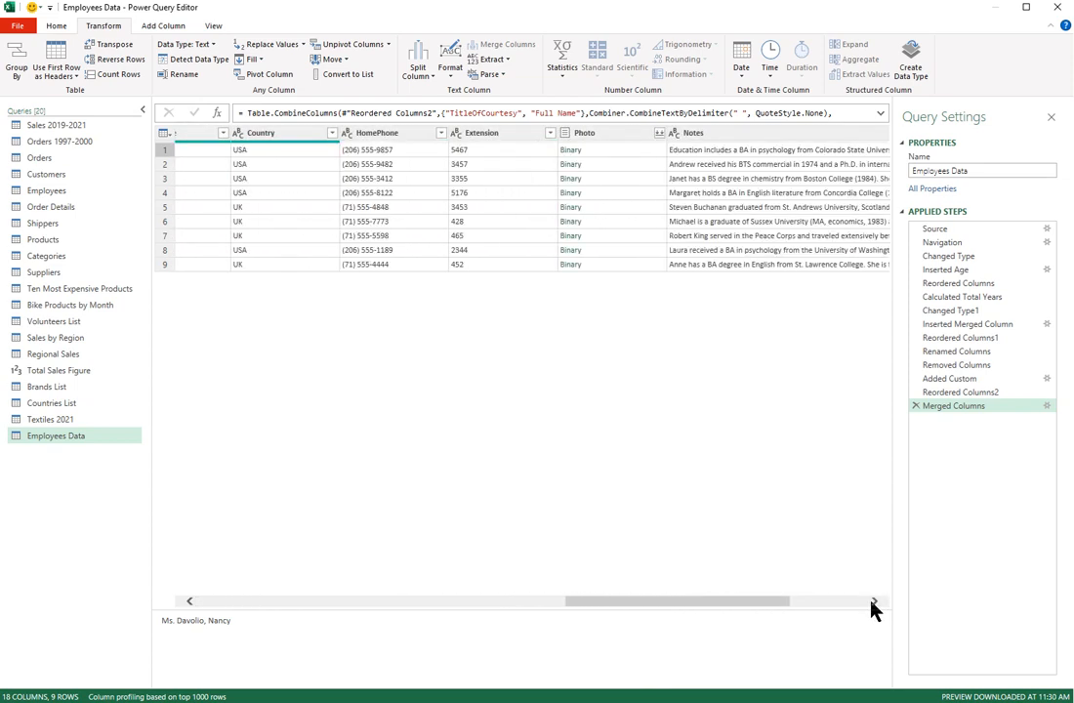
click(393, 136)
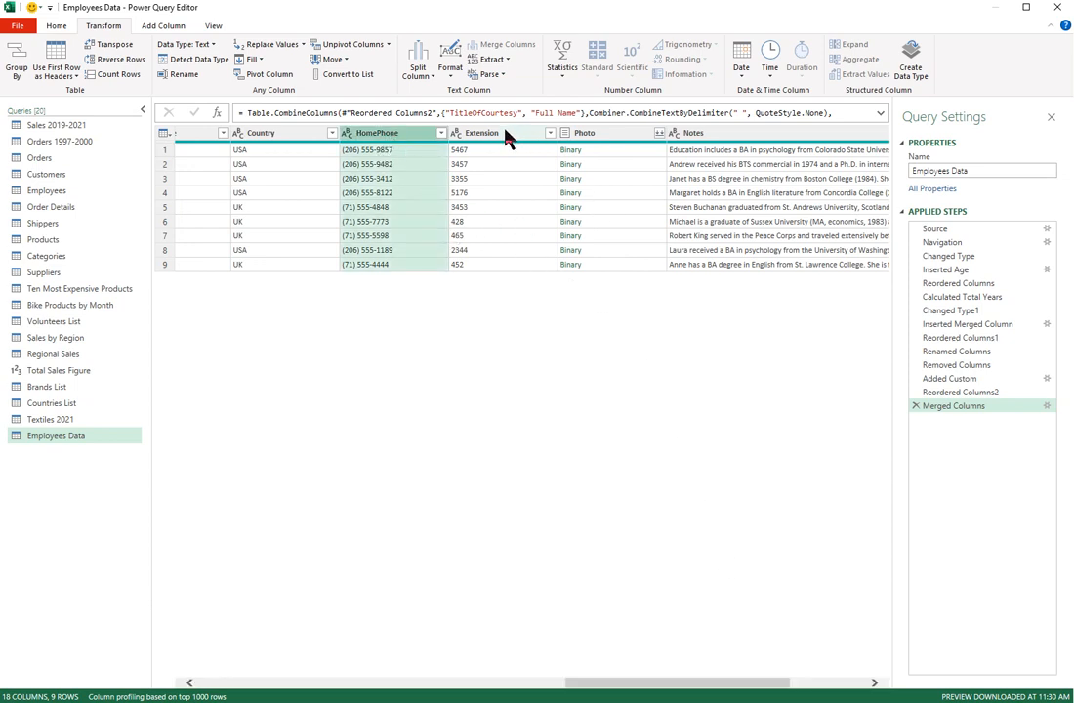
ctrl+click(481, 137)
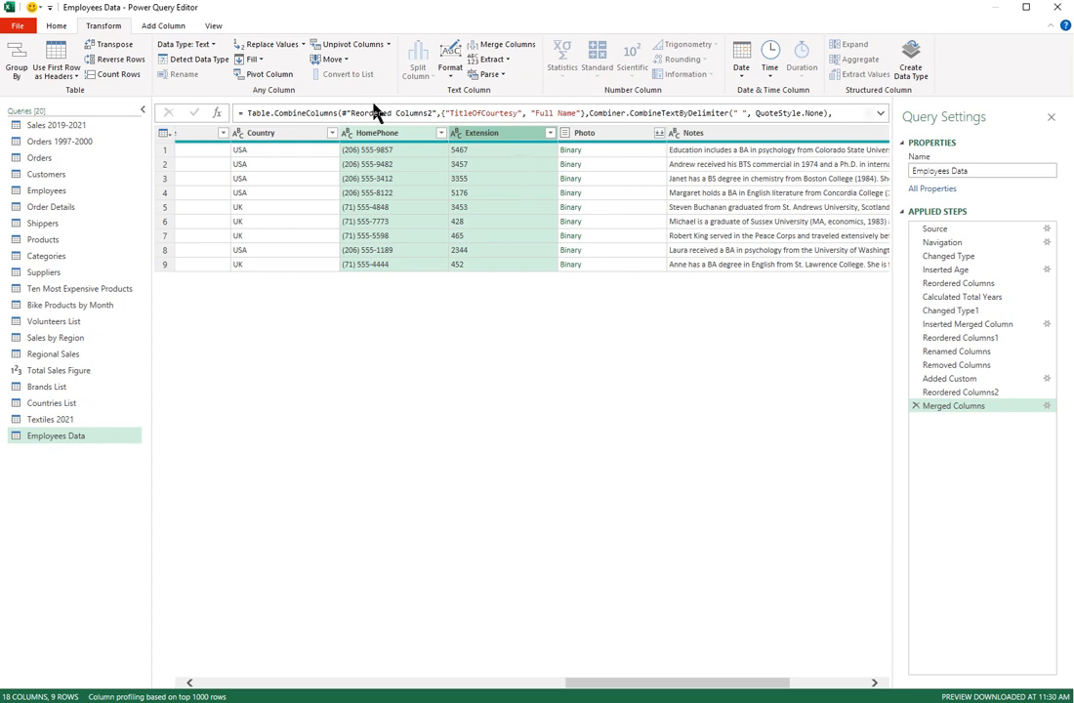
click(510, 47)
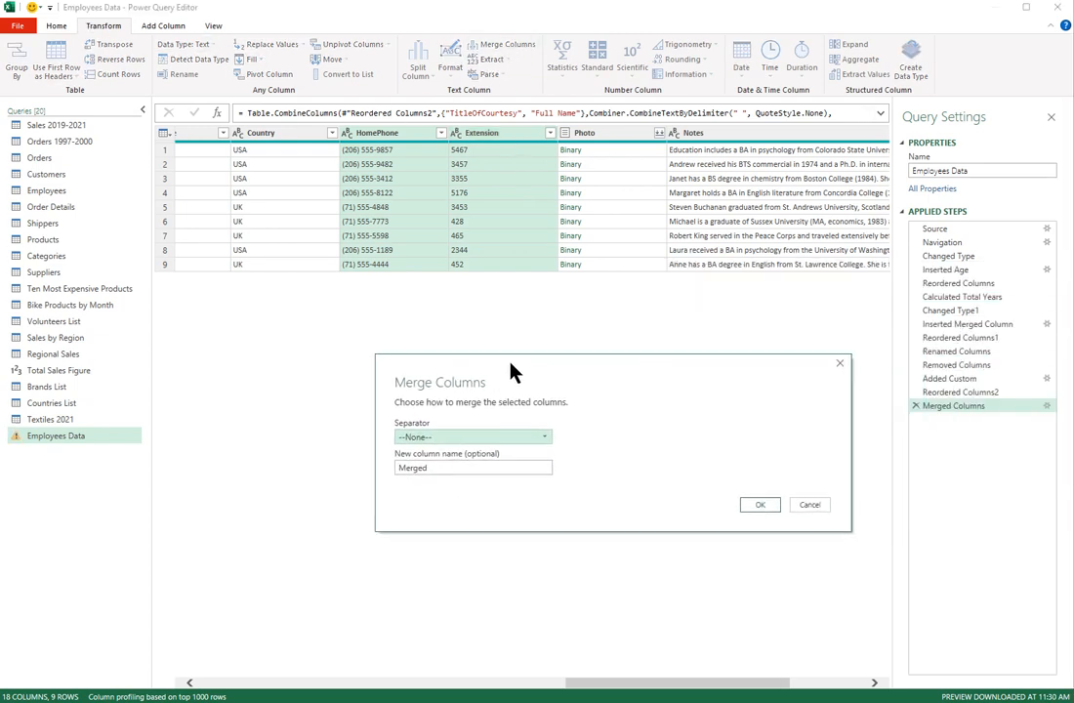
click(545, 437)
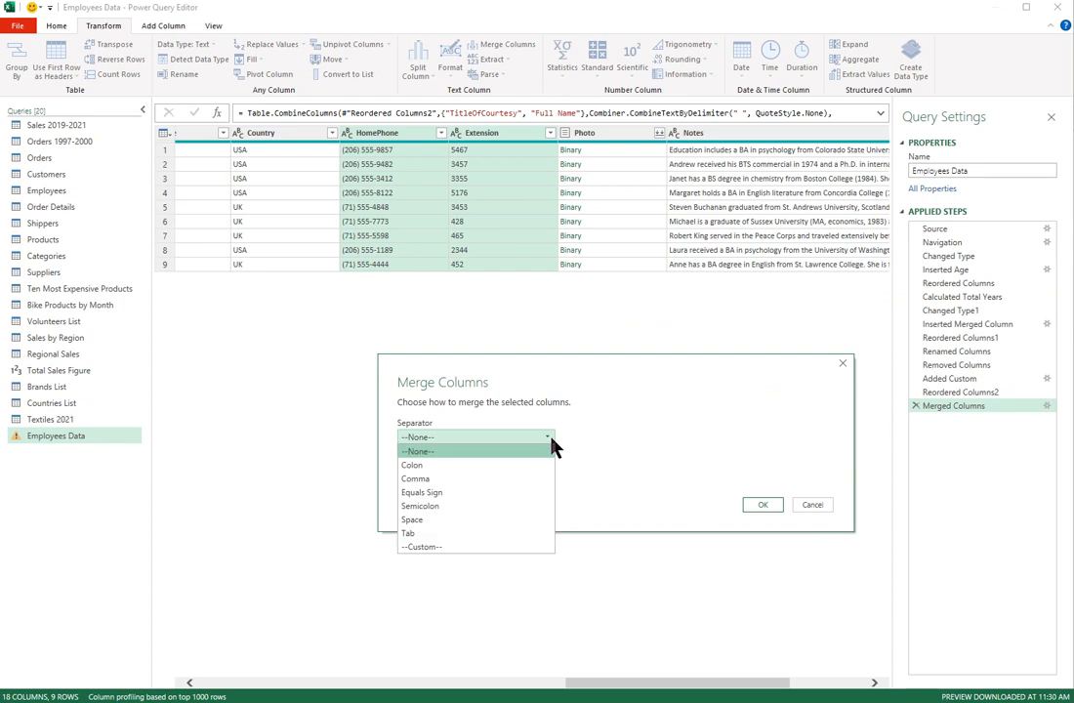
click(457, 548)
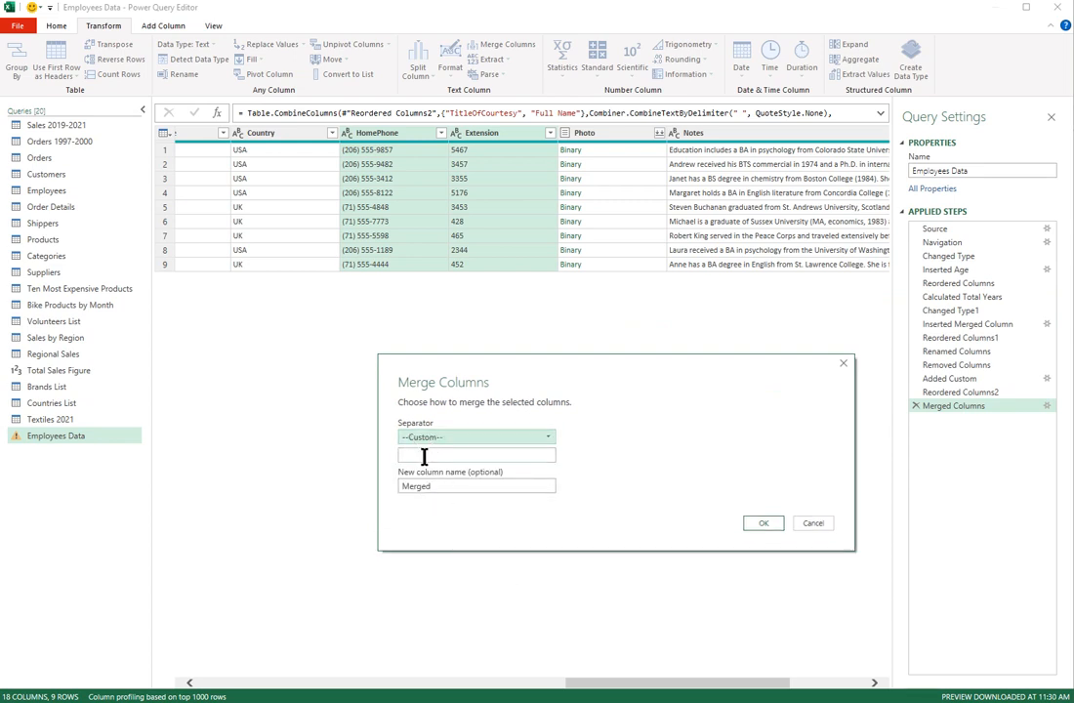
click(424, 454)
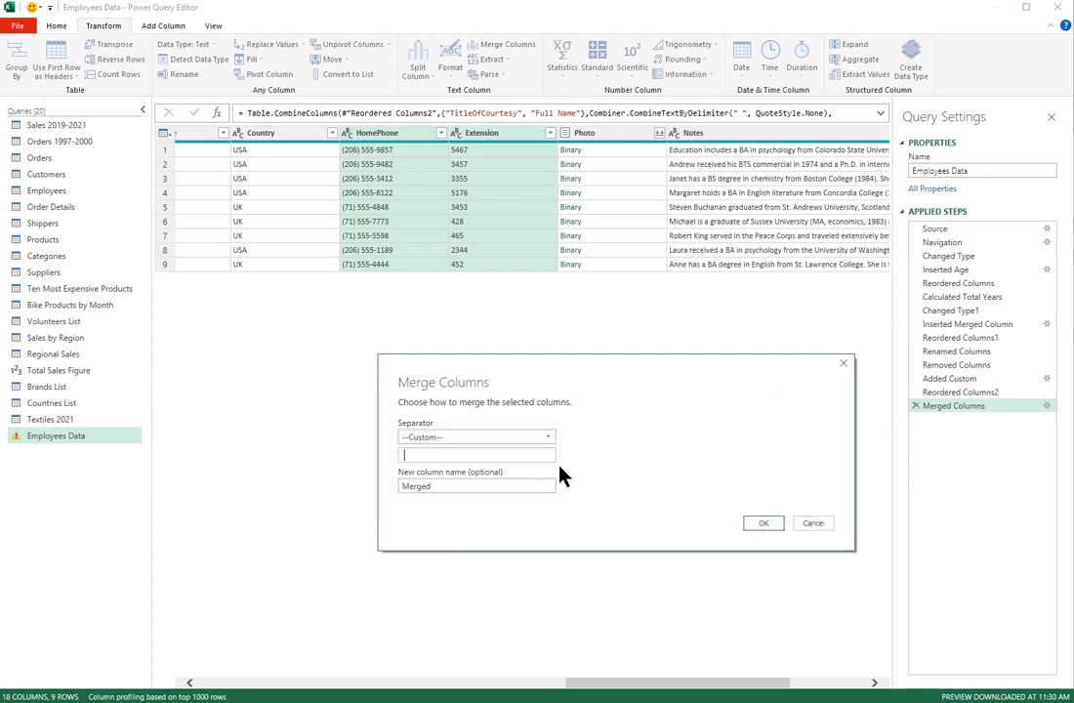
text(Ext)
double_click(415, 486)
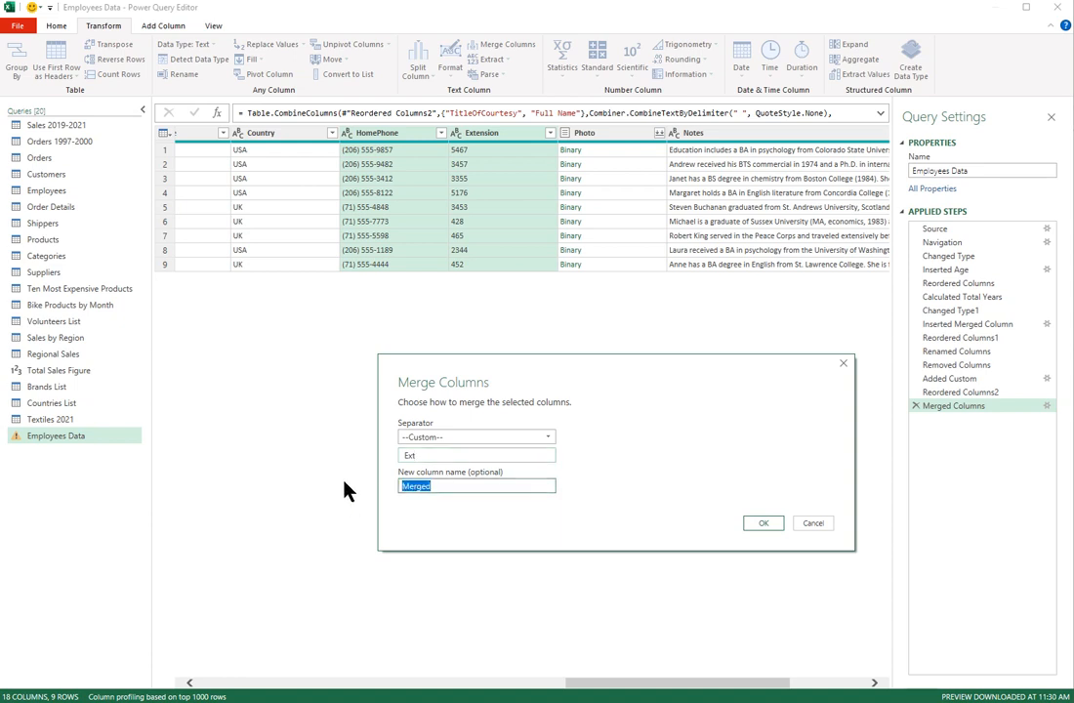
text(Phone )
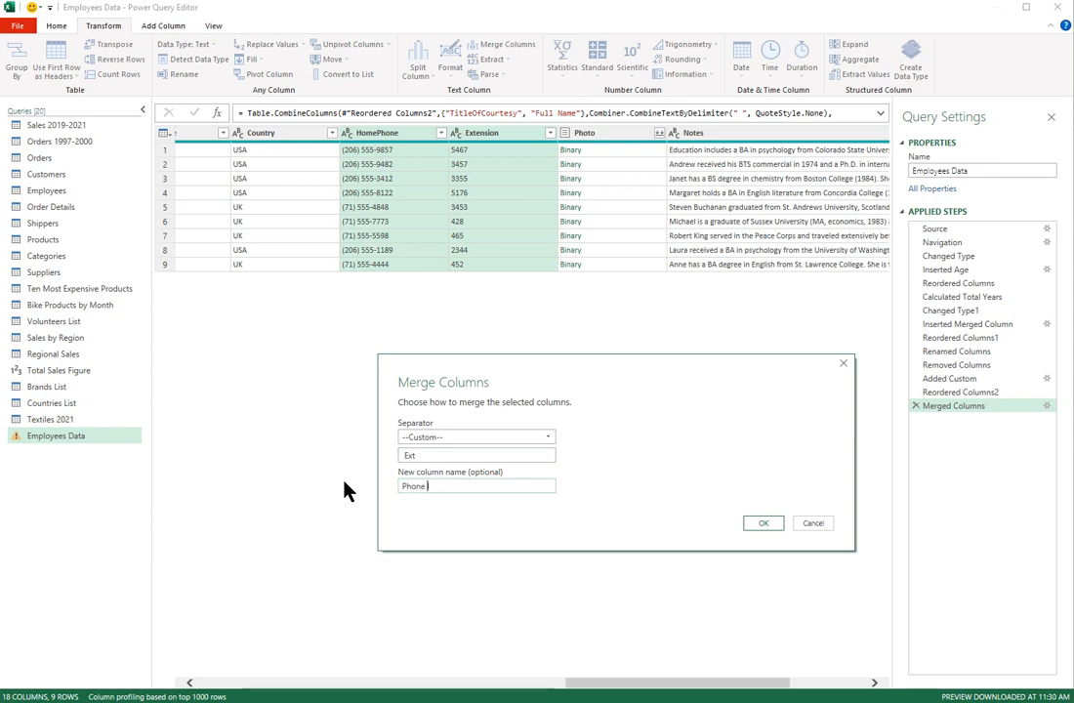
text(Including Ext)
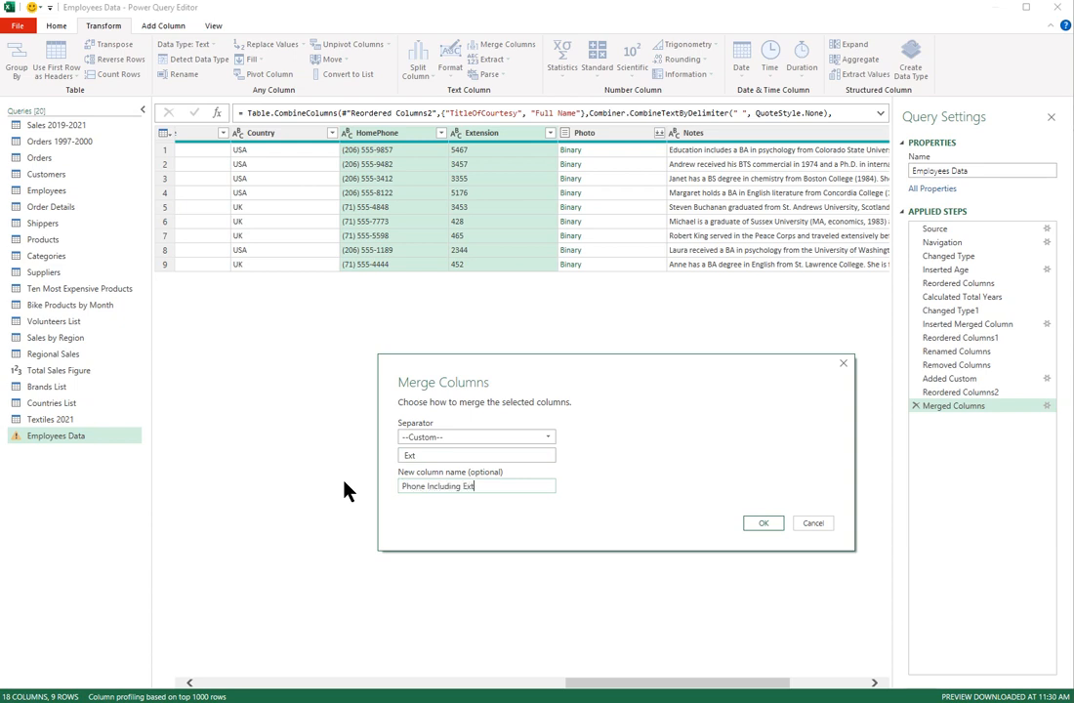
click(764, 524)
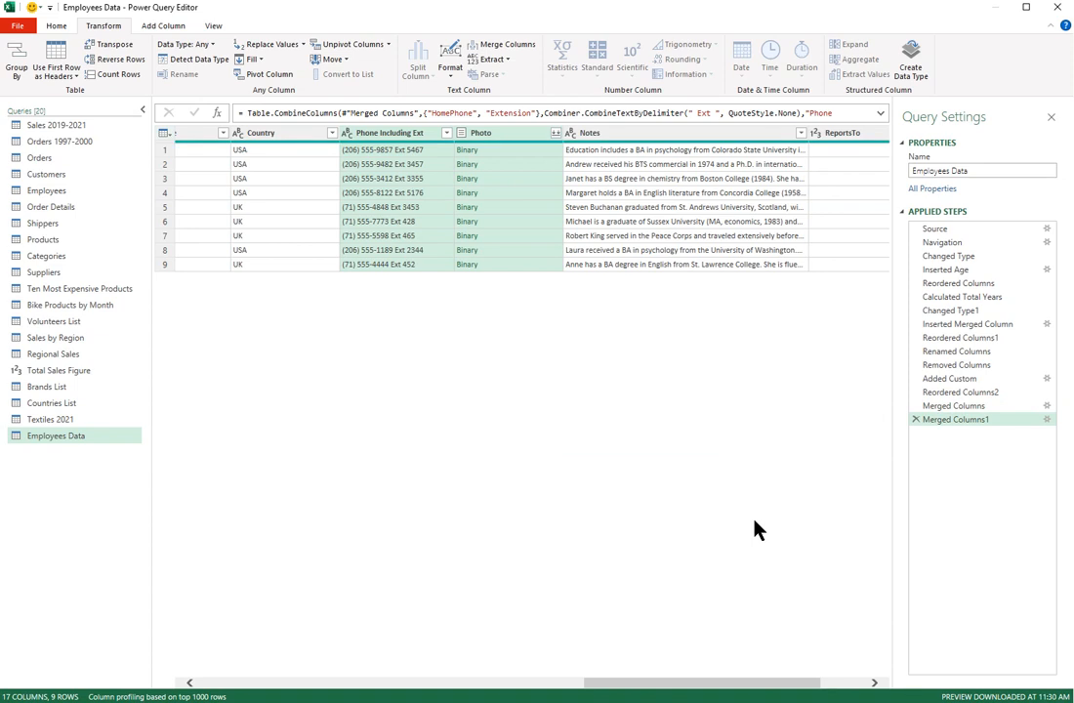
click(411, 152)
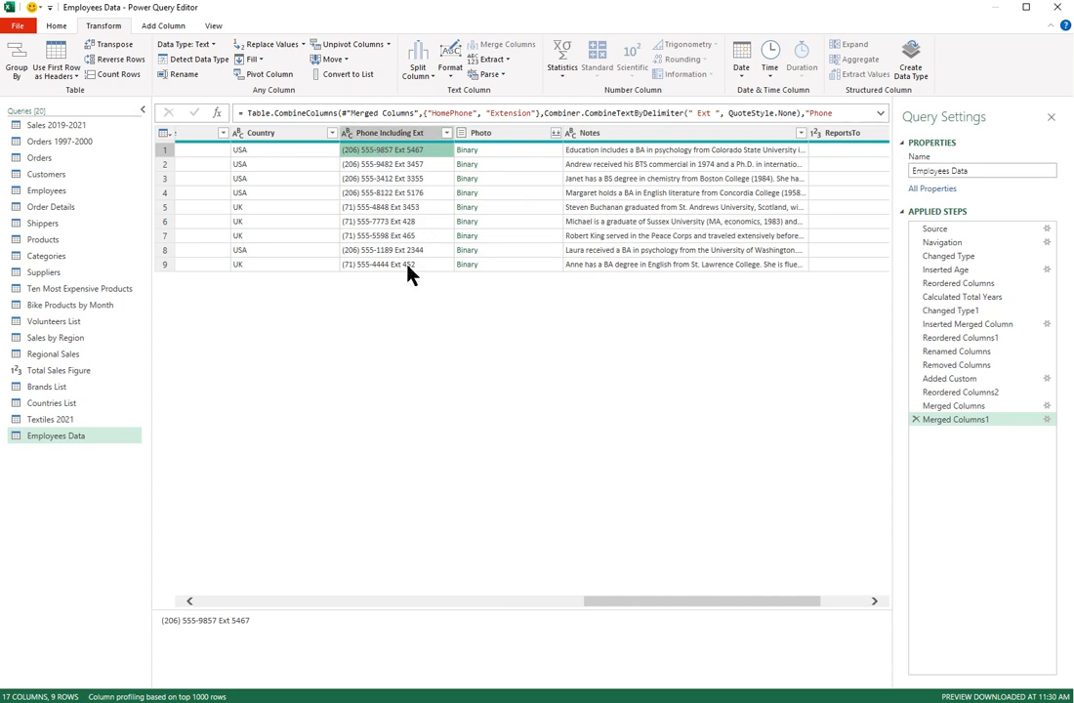
click(427, 134)
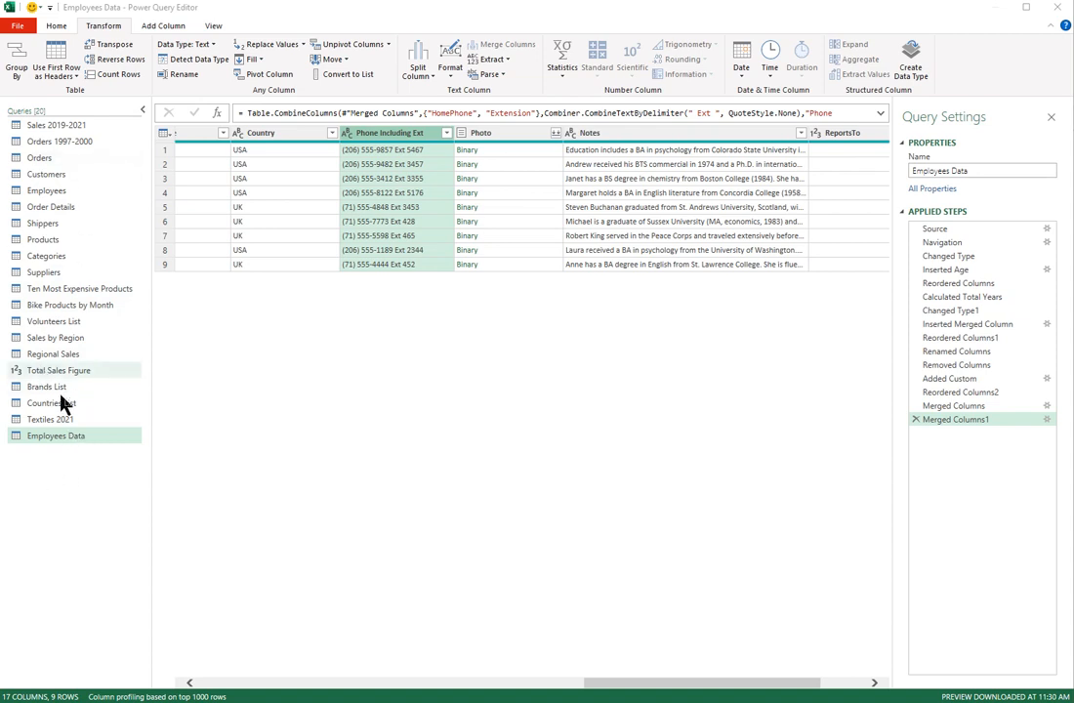
- Reorder the query list to run Customers, Employees, Employees Data, Orders, Orders 1997-2000, Order Details, Products, Sales 2019-2021, Shippers
drag(52, 444, 51, 141)
drag(44, 198, 53, 135)
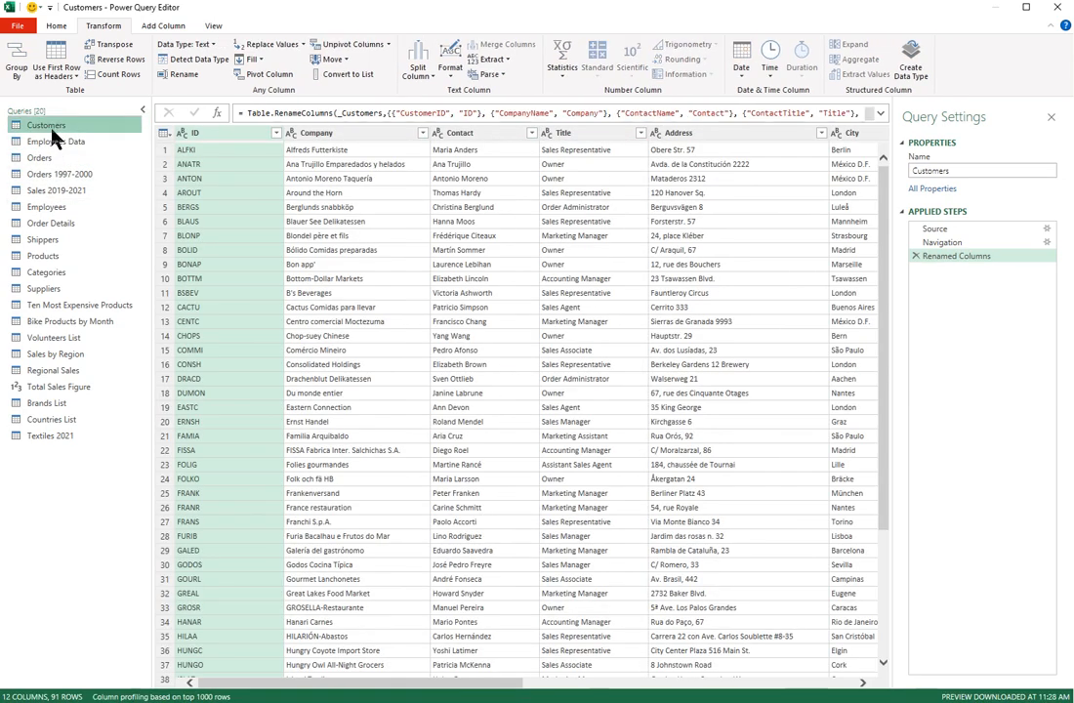
drag(48, 209, 57, 144)
drag(55, 231, 59, 205)
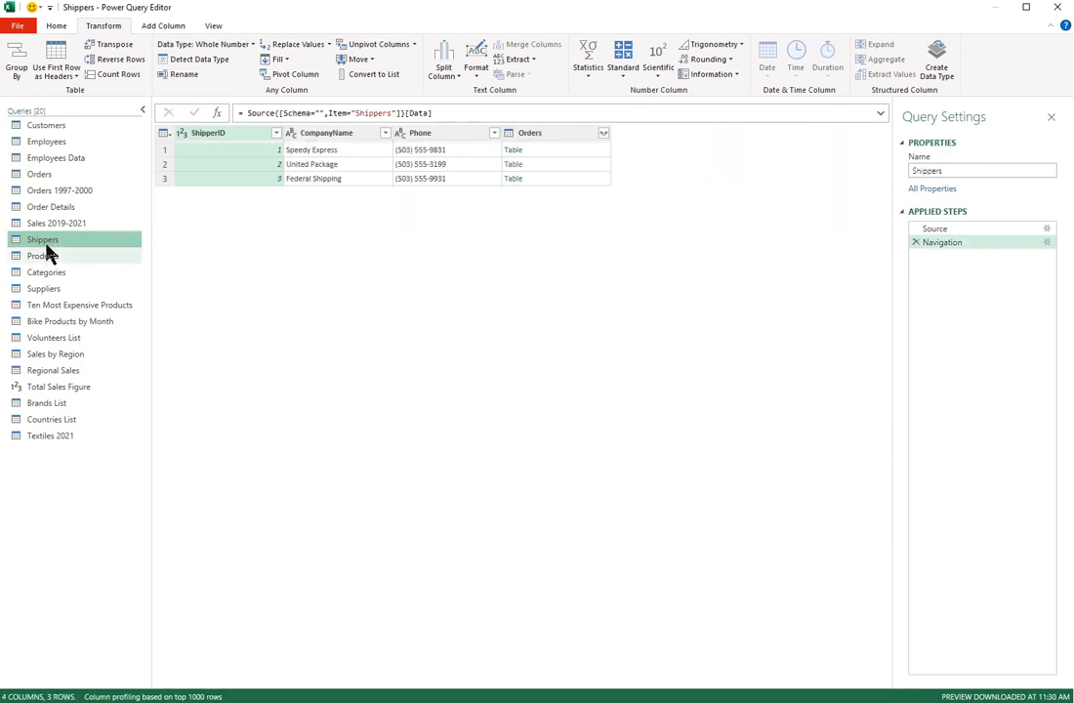
drag(48, 257, 60, 225)
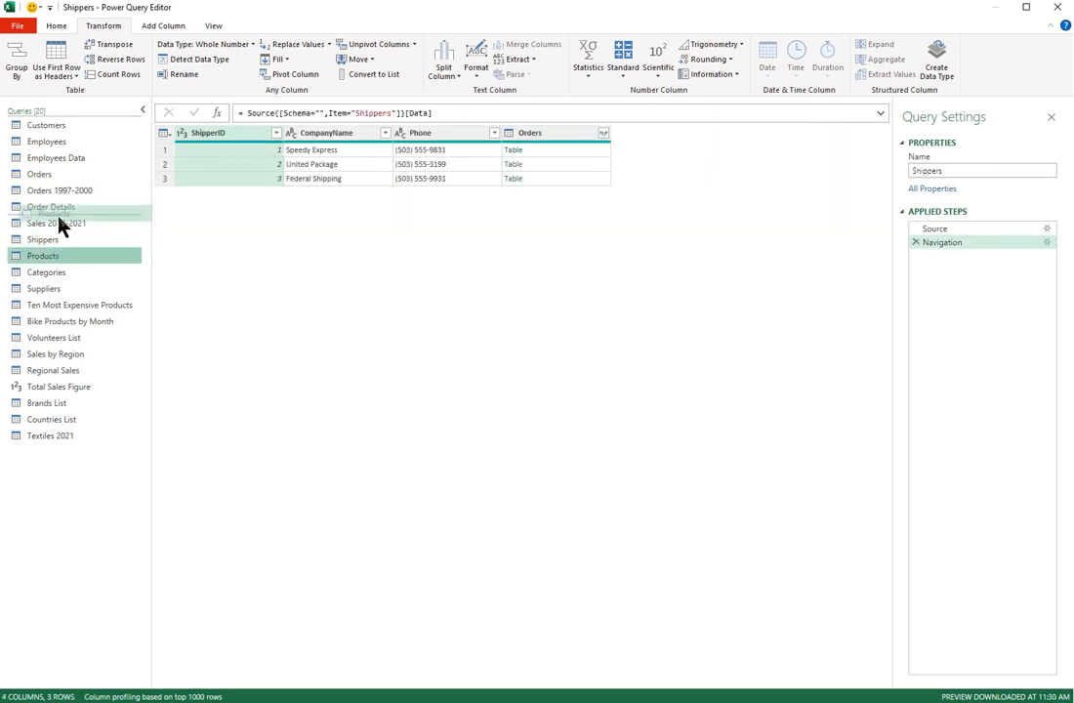
- Move Bike Products by Month and Categories above Customers, and place Regional Sales and Sales by Region between Sales 2019-2021 and Shippers
drag(54, 277, 75, 178)
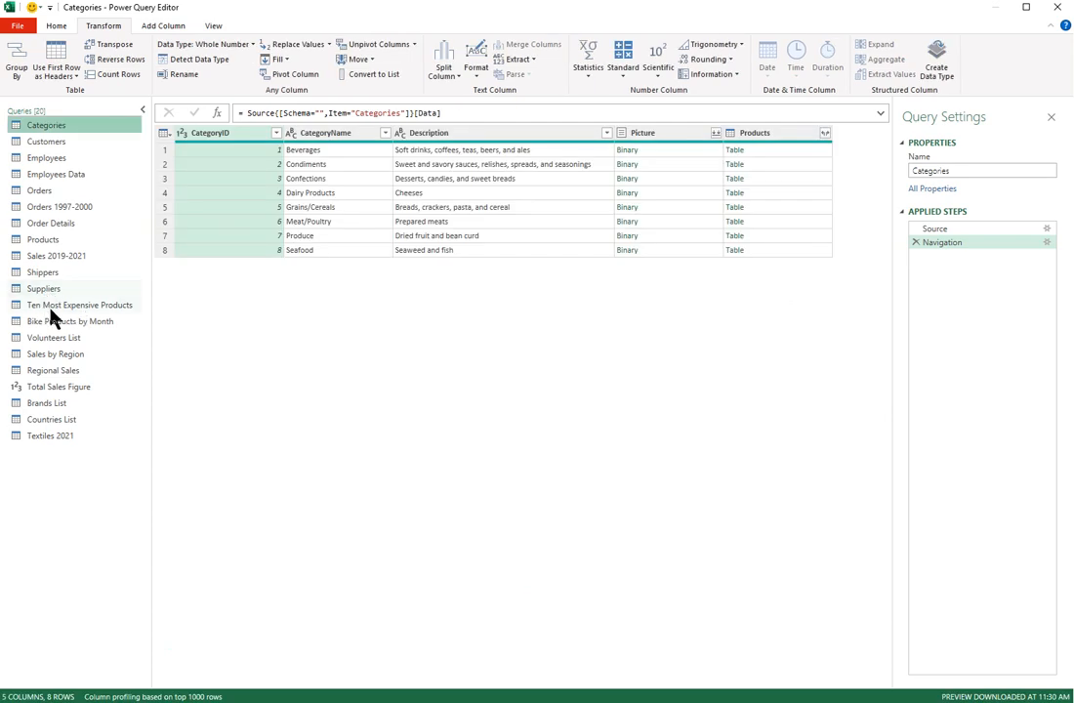
drag(51, 321, 65, 127)
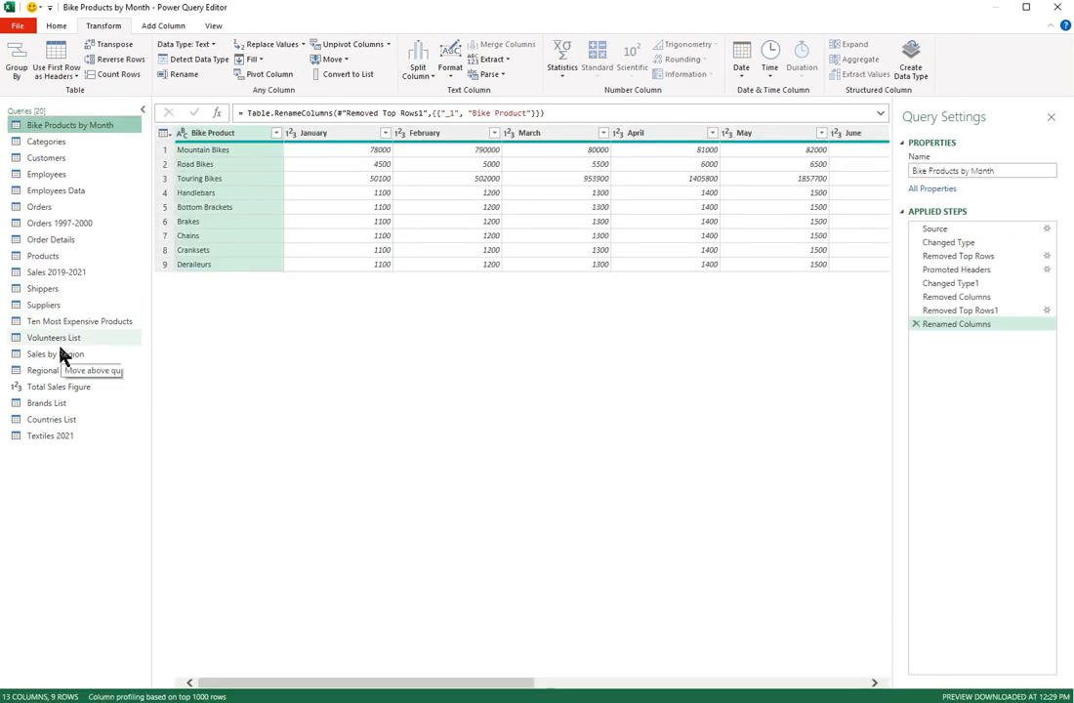
drag(58, 363, 72, 288)
drag(56, 371, 74, 291)
- Place Brands List before Categories, Countries List after it, and Textiles 2021 between Ten Most Expensive Products and Total Sales Figure
drag(27, 389, 72, 135)
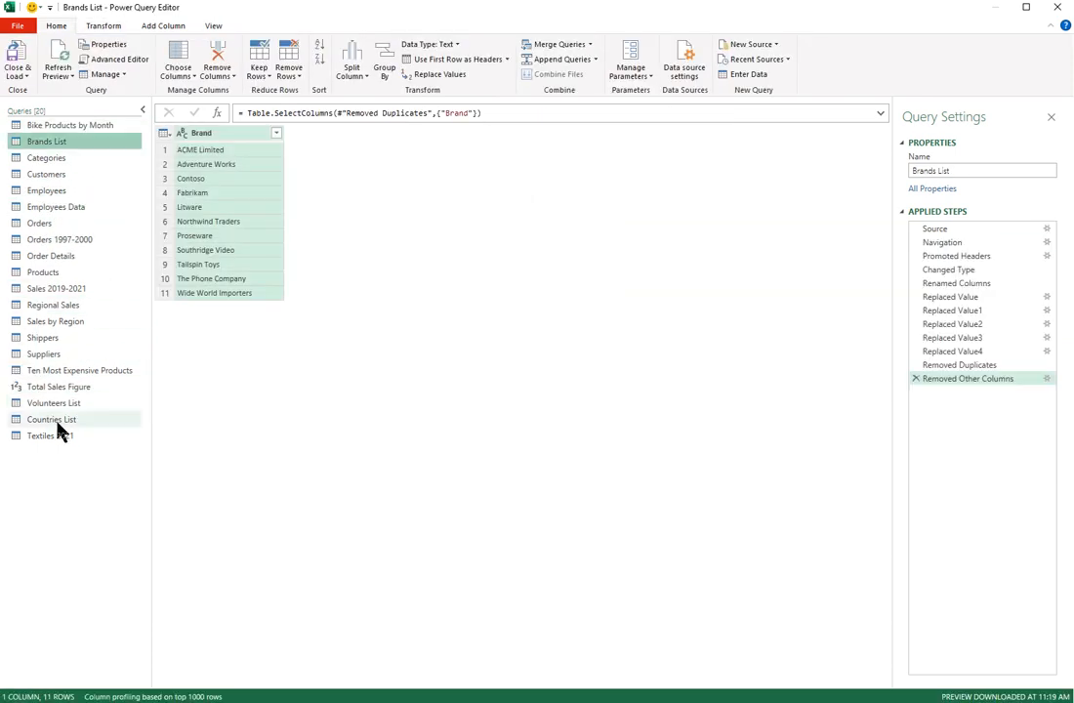
drag(58, 420, 75, 168)
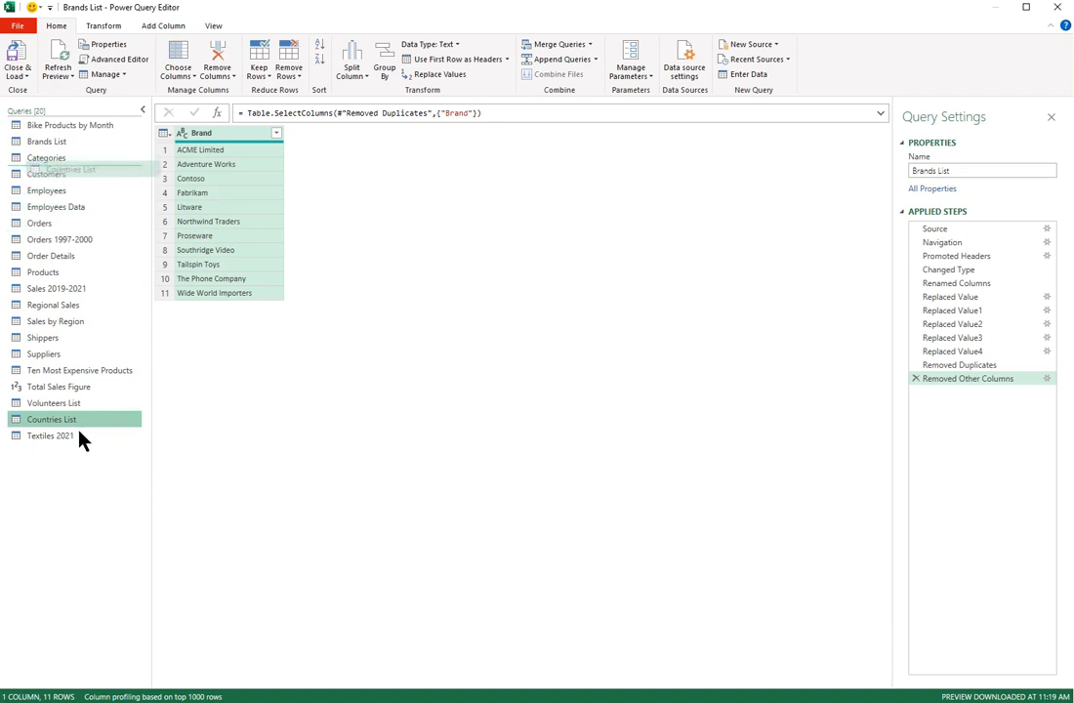
drag(70, 448, 78, 415)
drag(82, 389, 86, 416)
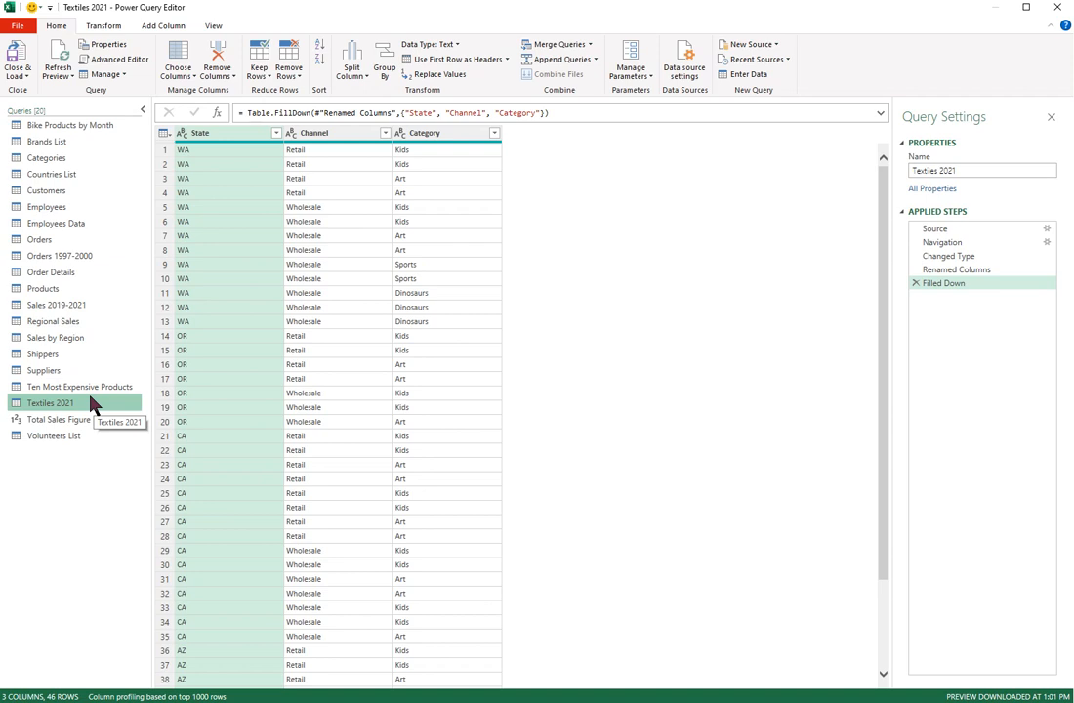
- Split the Name column of the Volunteers List query into 2 columns at each occurrence of the space delimiter
click(57, 436)
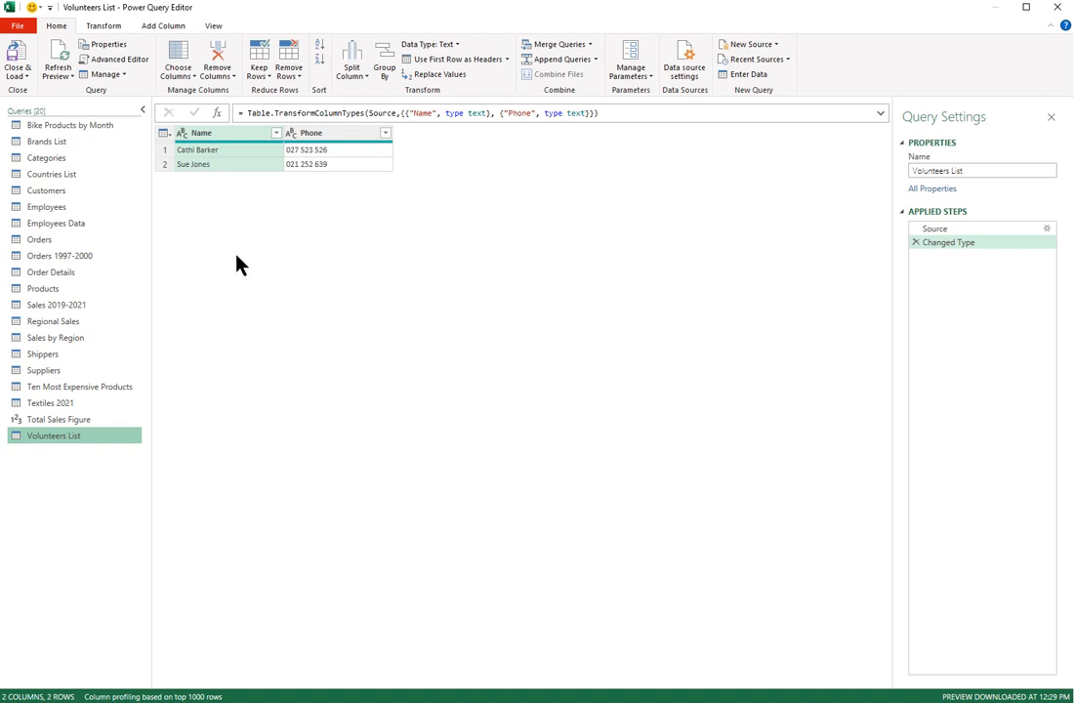
click(215, 139)
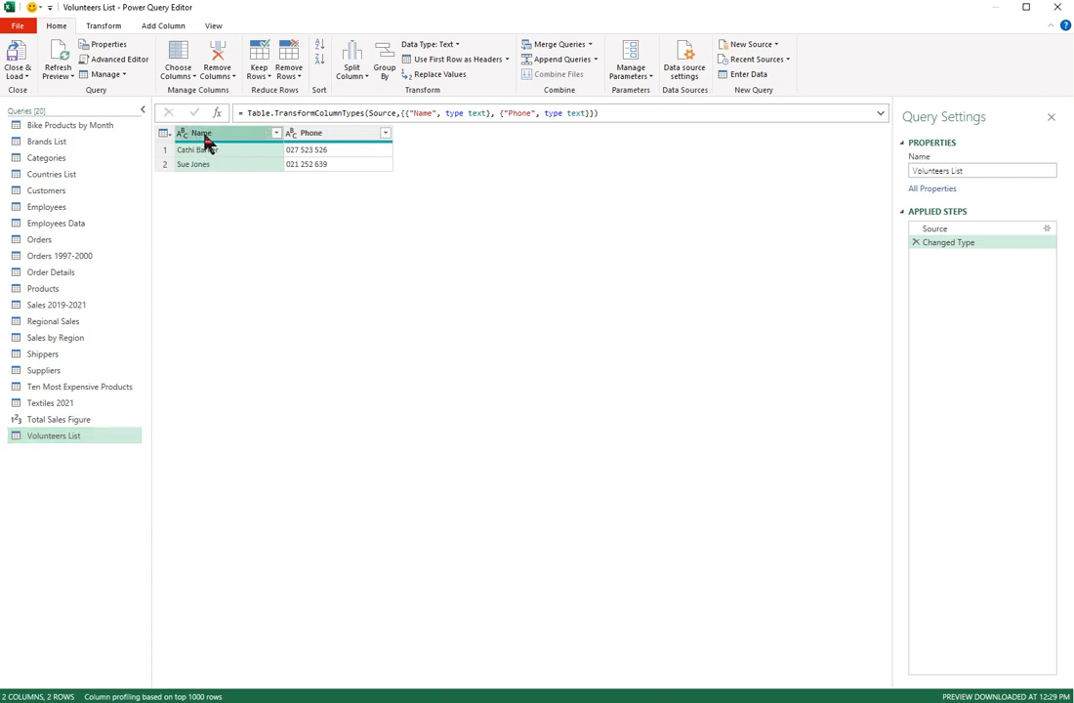
click(352, 76)
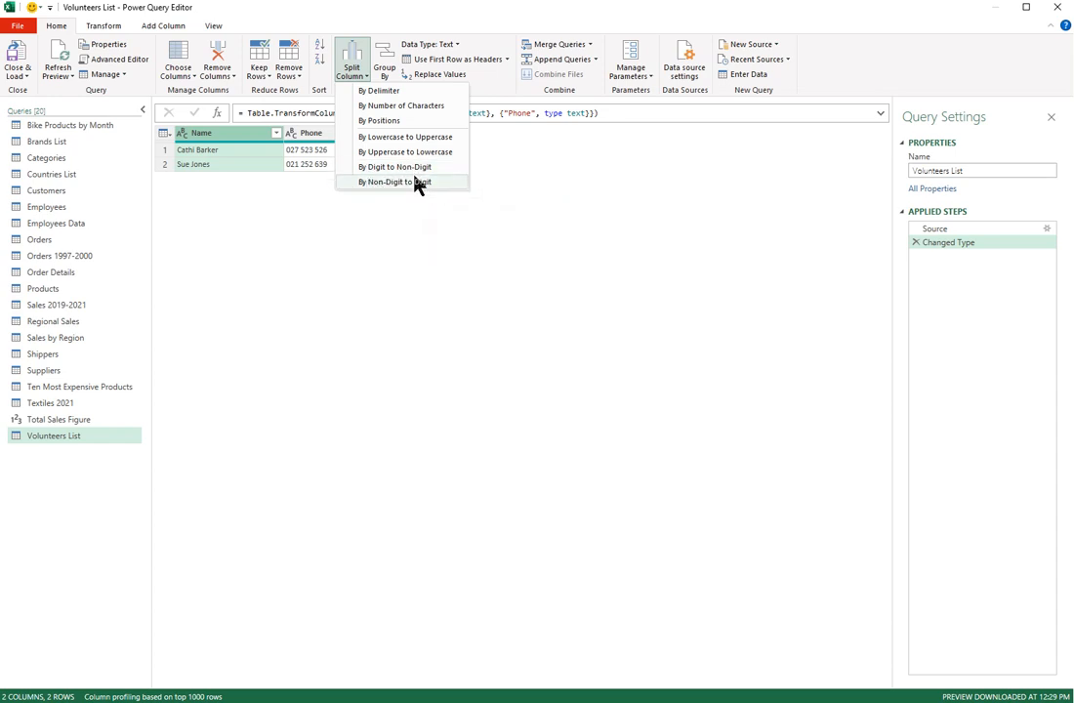
click(382, 93)
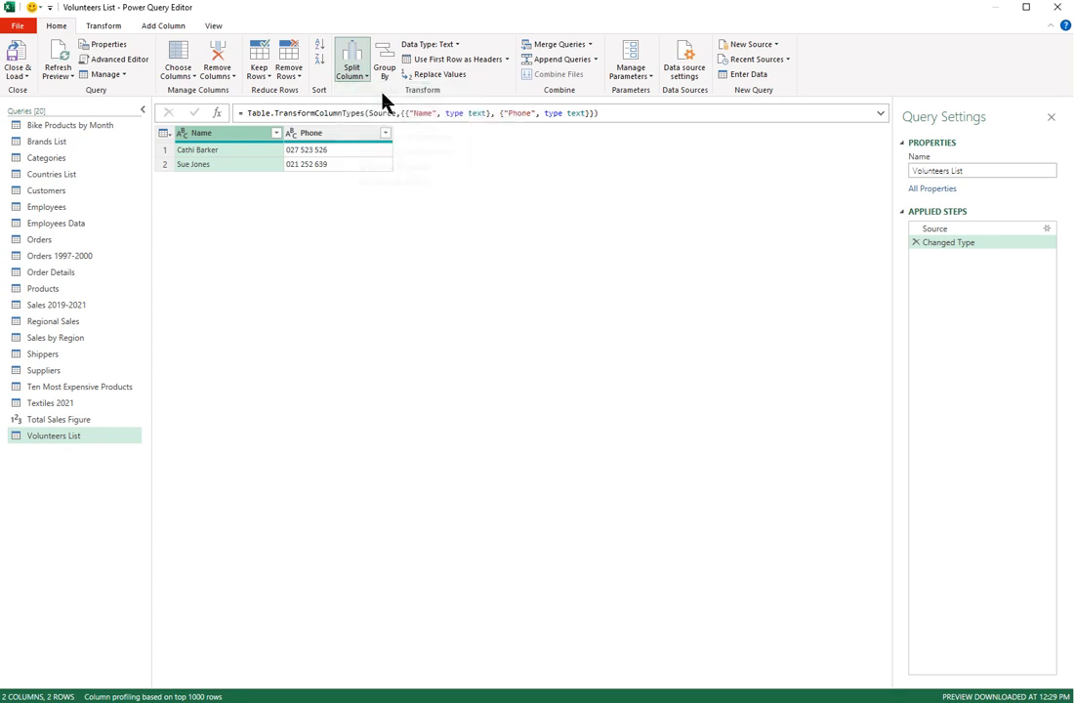
drag(858, 221, 571, 257)
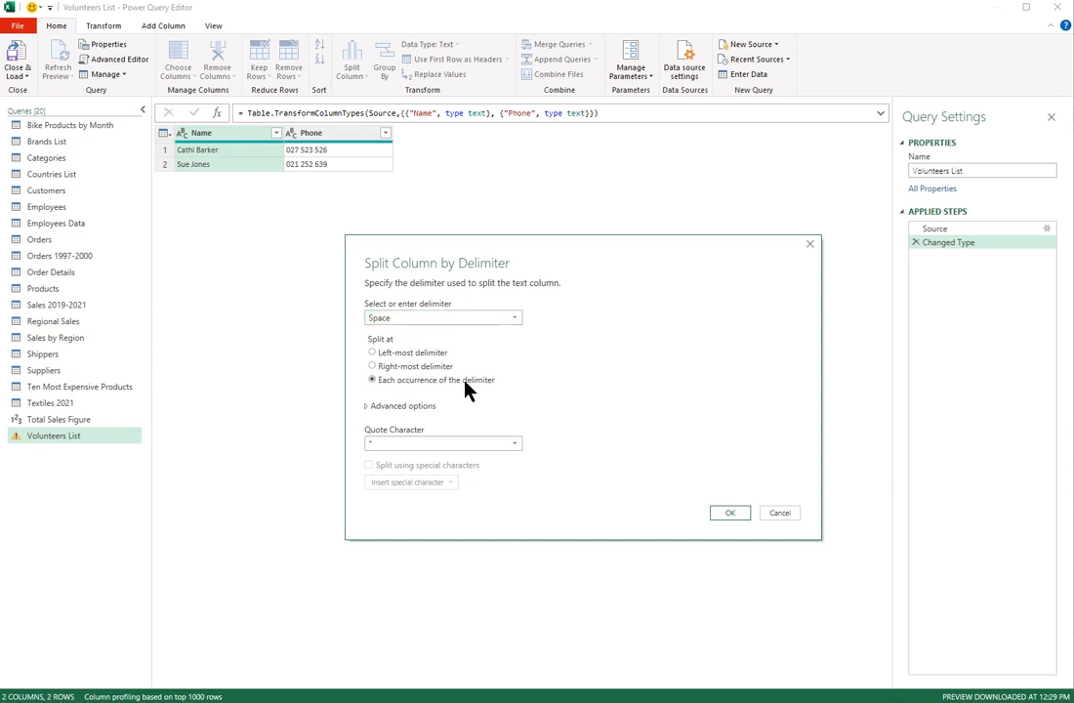
click(369, 406)
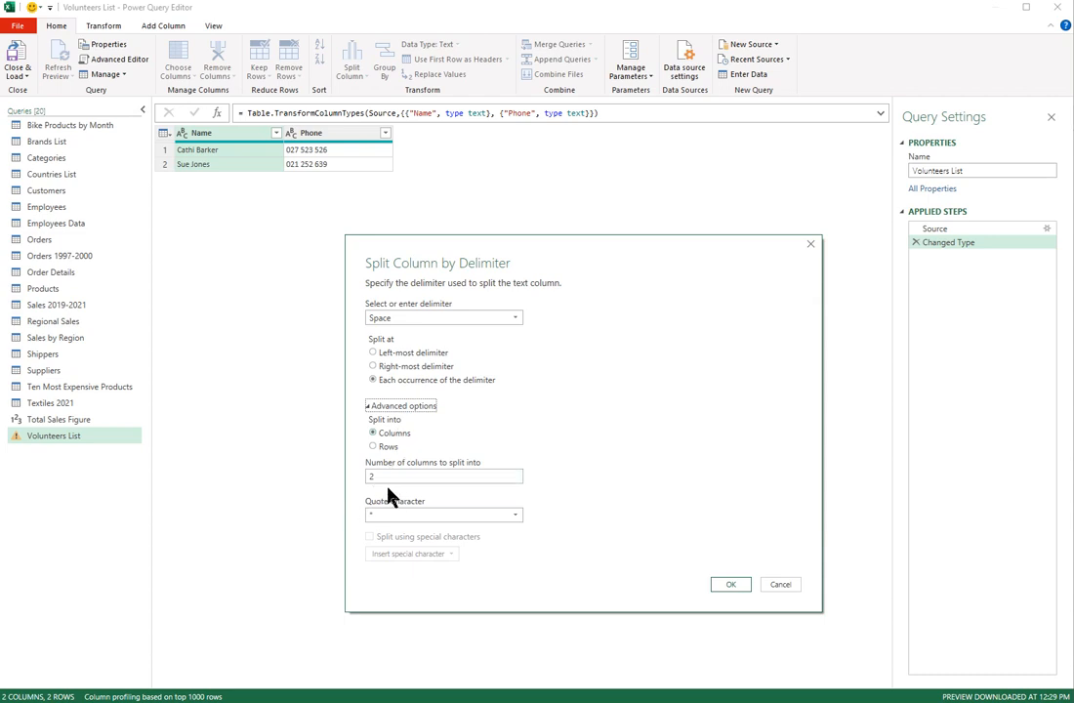
click(730, 585)
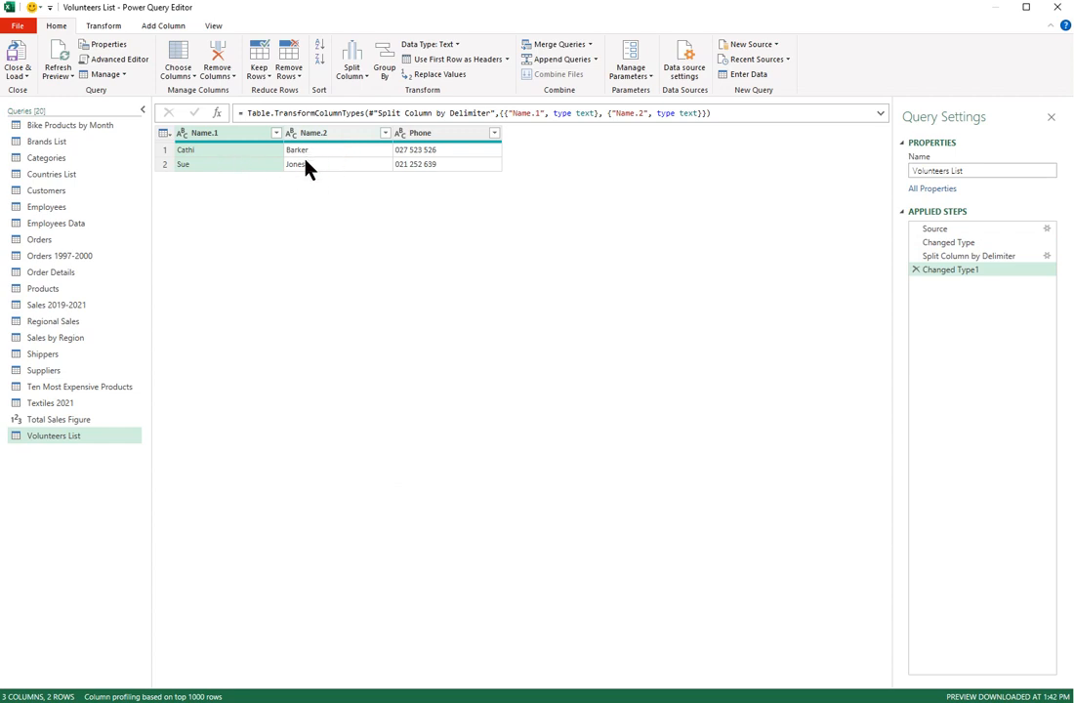
- Rename the two split name columns Firstname and Lastname
double_click(251, 134)
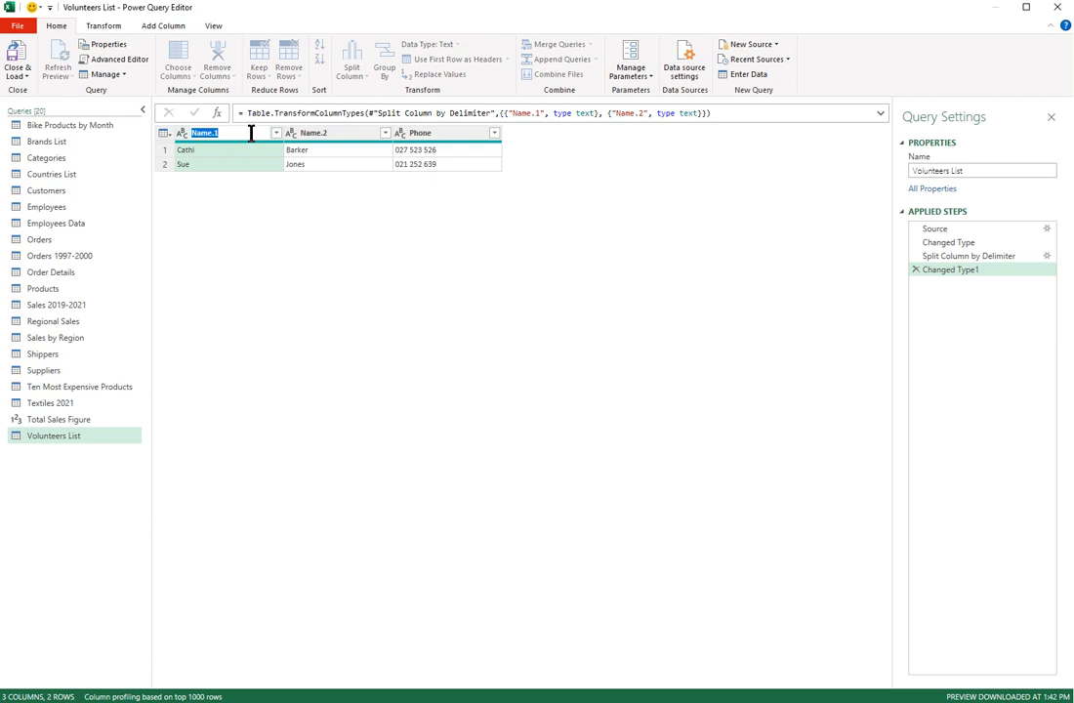
text(Firstname)
key(Return)
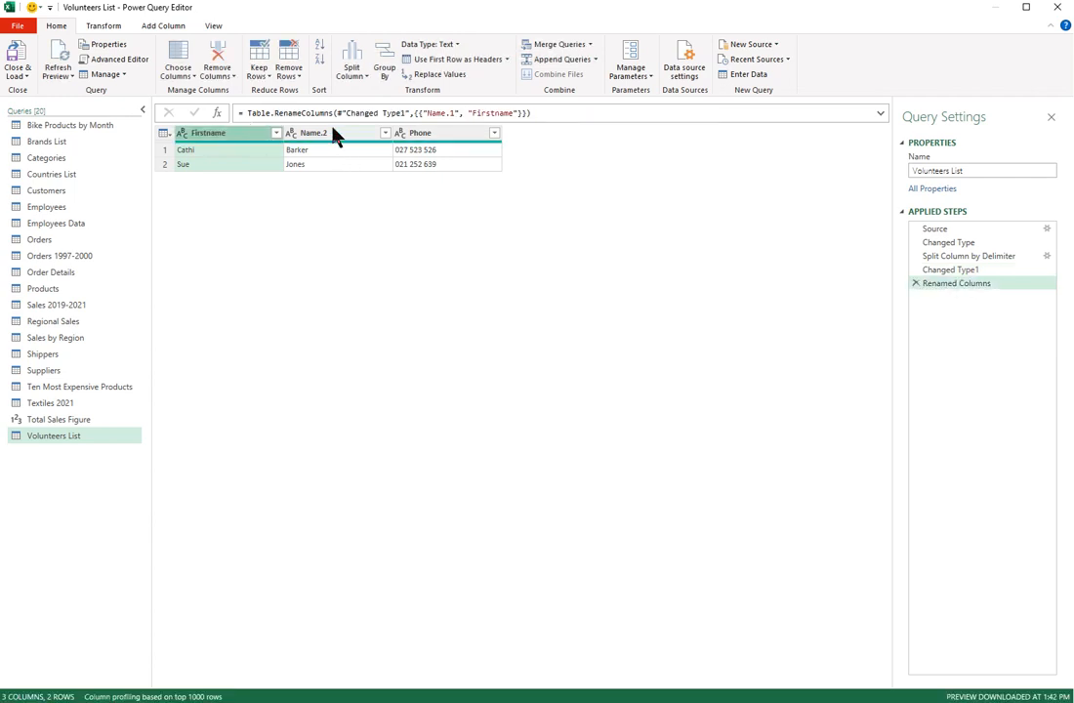
click(332, 134)
key(F2)
text(Lastname)
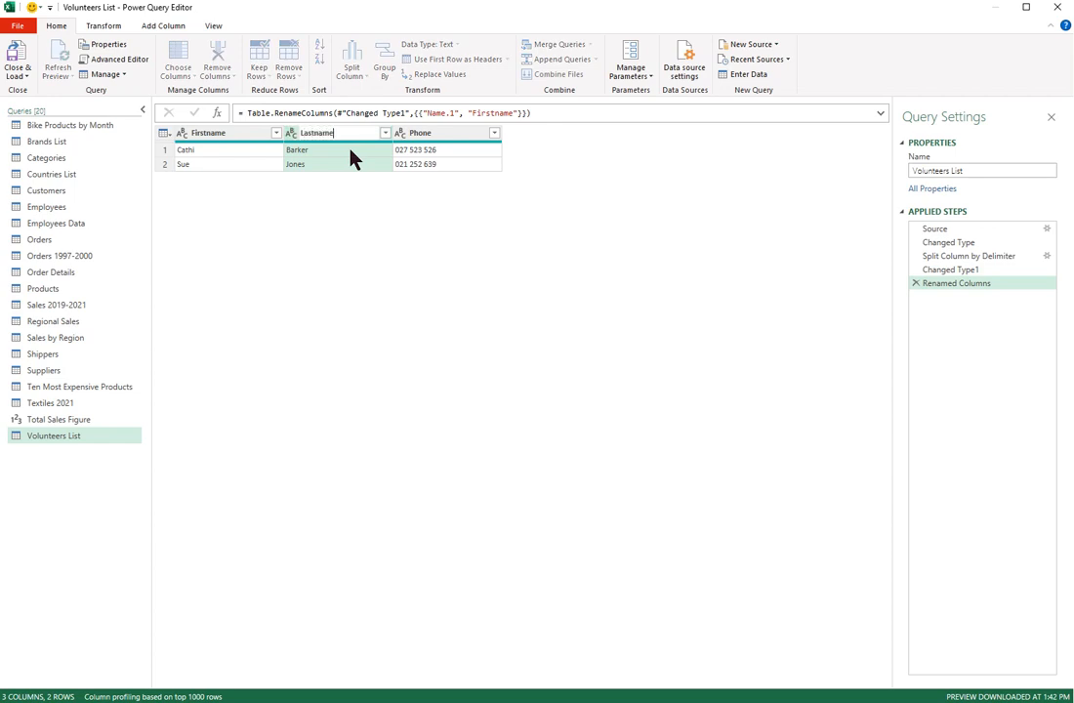
key(Return)
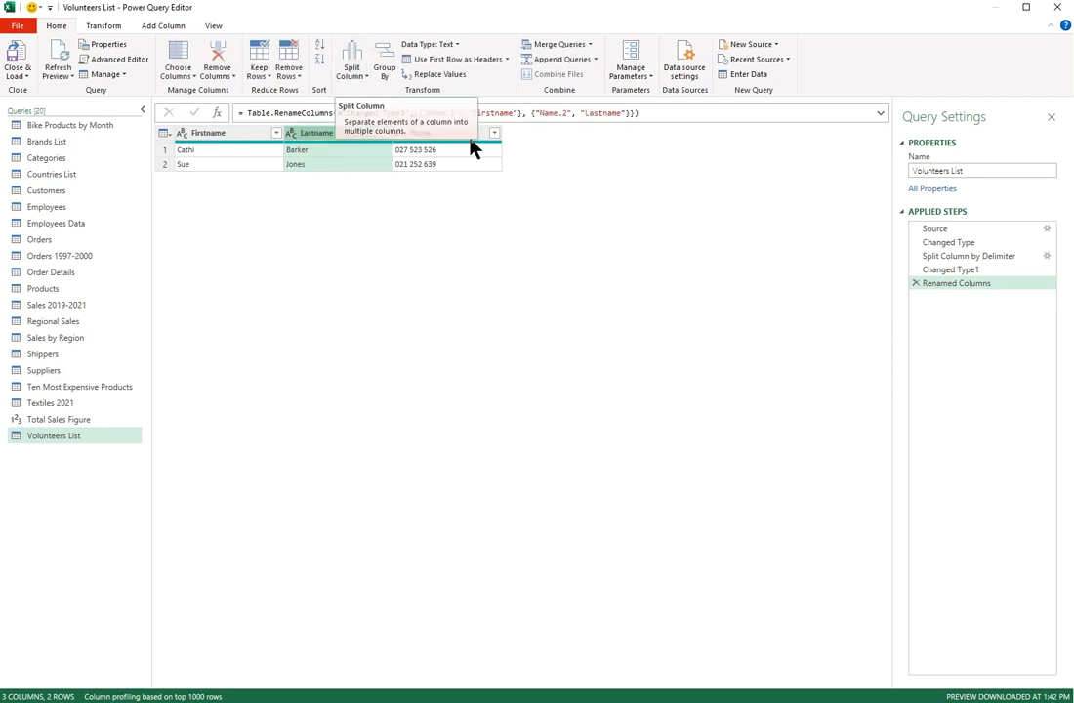
drag(244, 140, 276, 142)
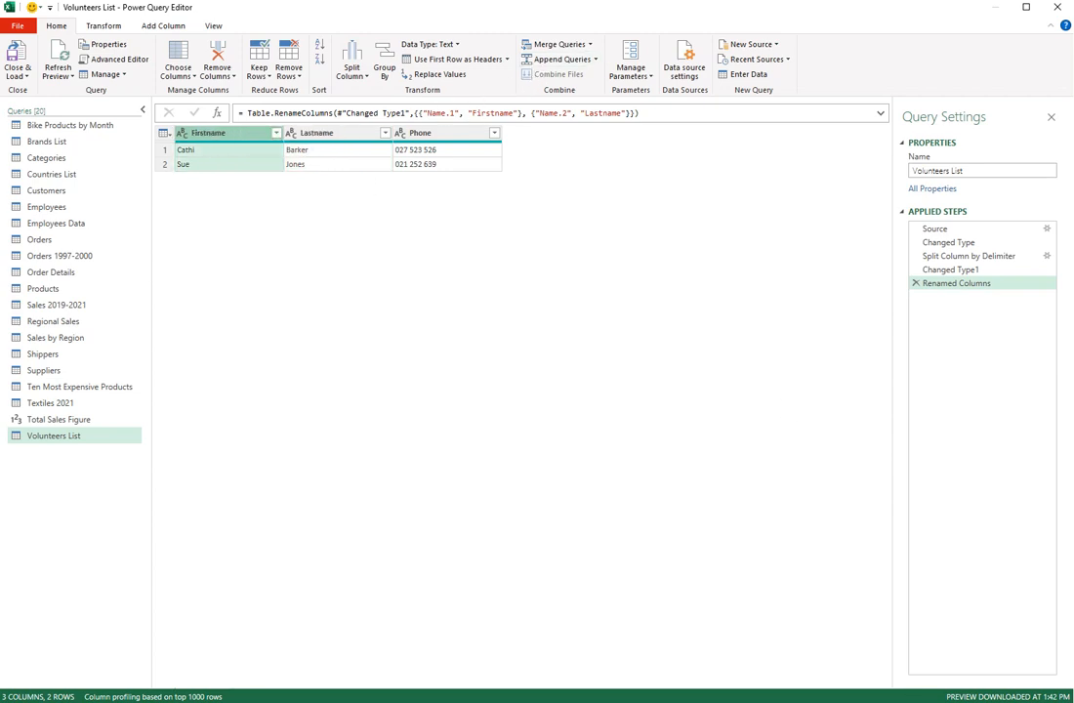